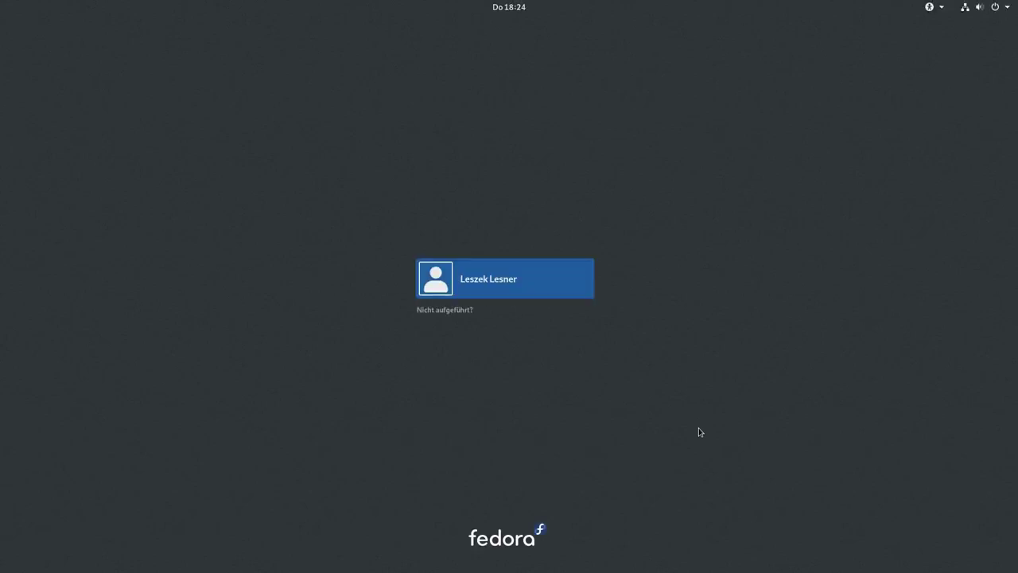
Step: Log in to the listed user account by entering the account password
click(483, 265)
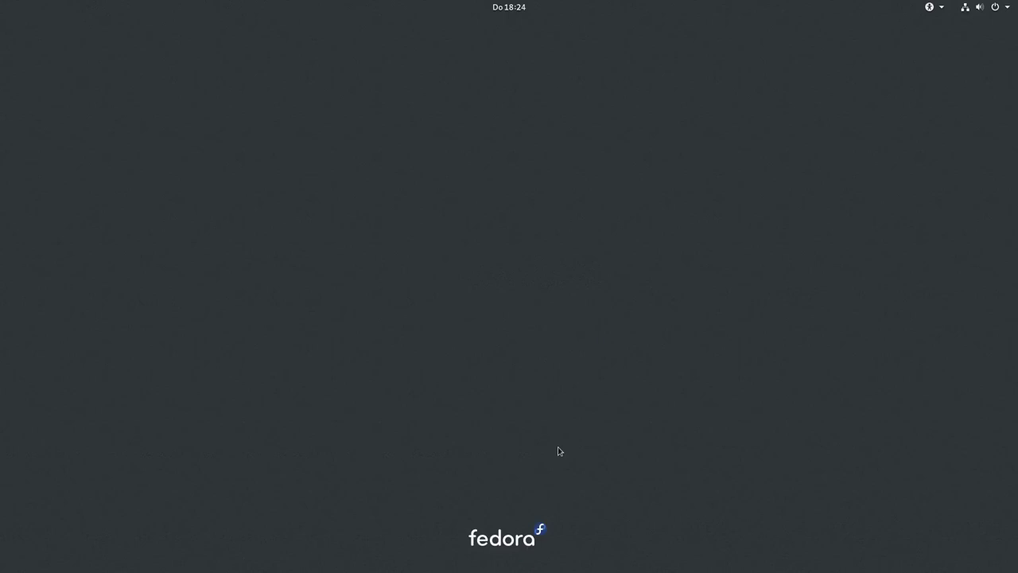
text(••••)
key(Return)
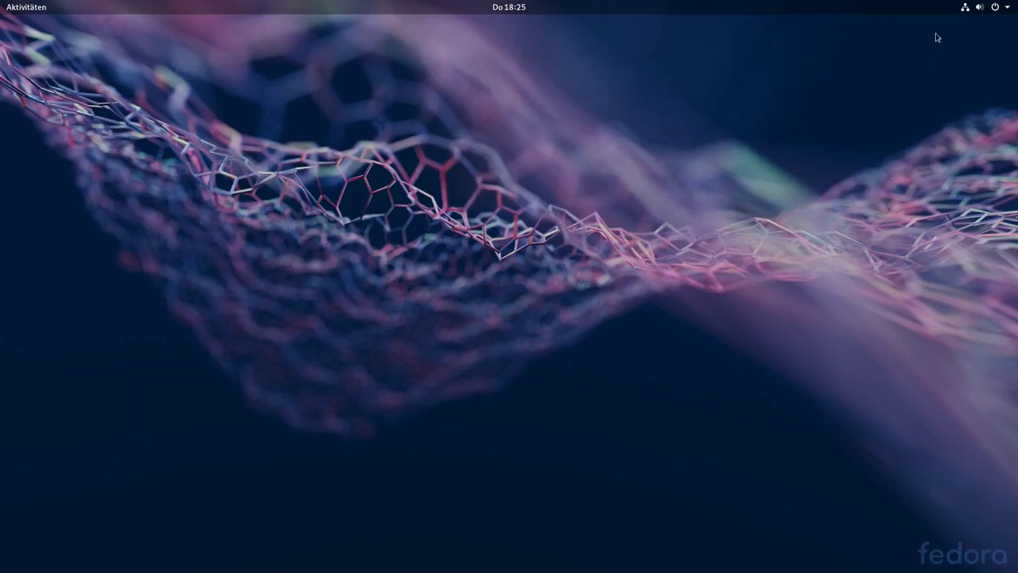
Step: Open the system settings and view the Info page in the Details section
click(974, 14)
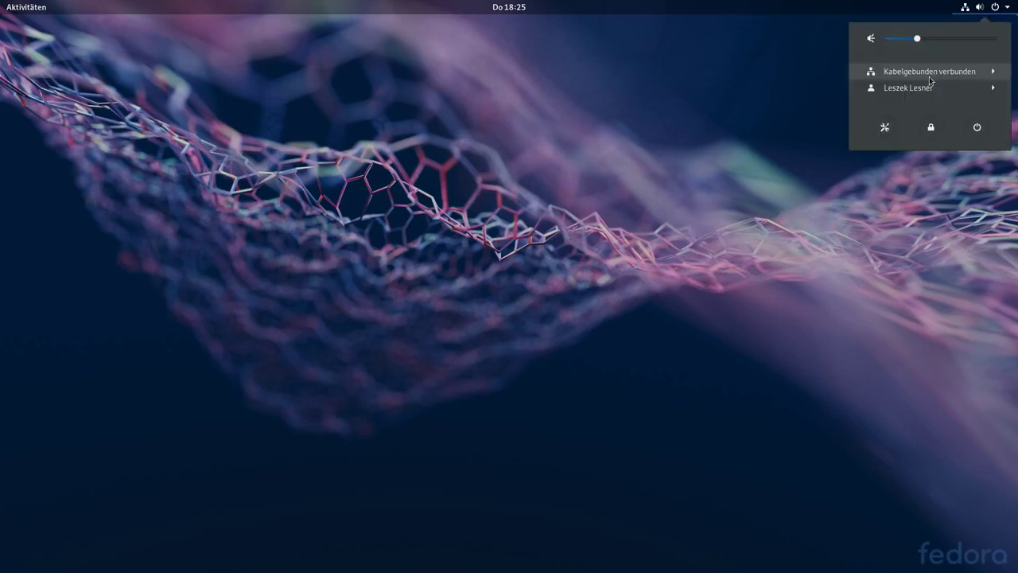
click(884, 128)
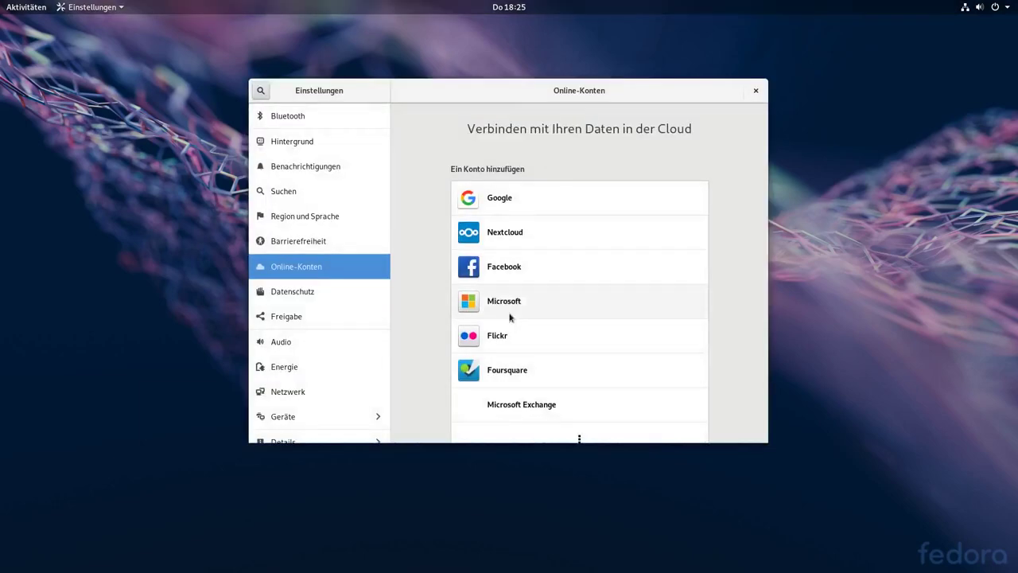
scroll(318, 393, down, 1)
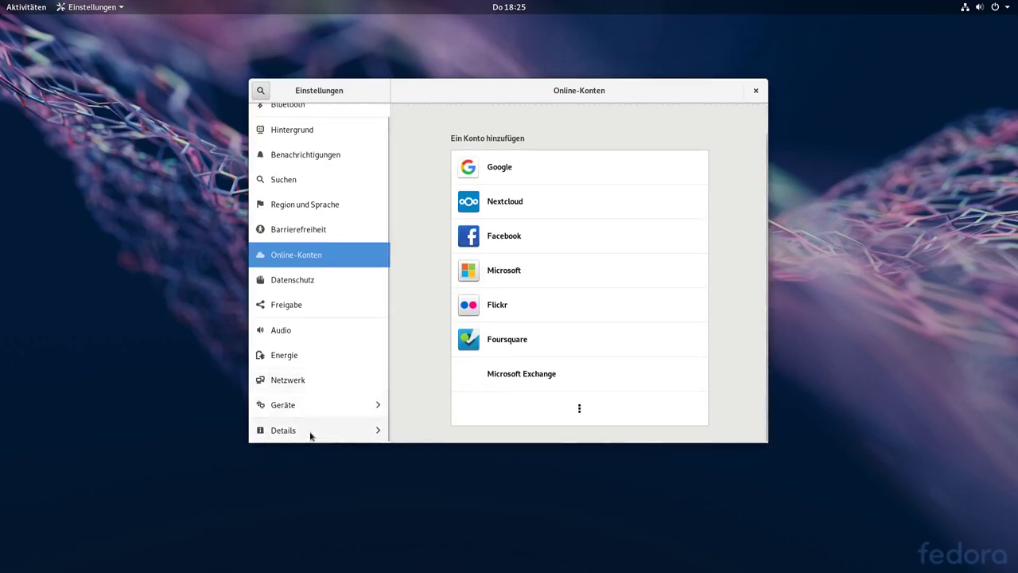
click(310, 434)
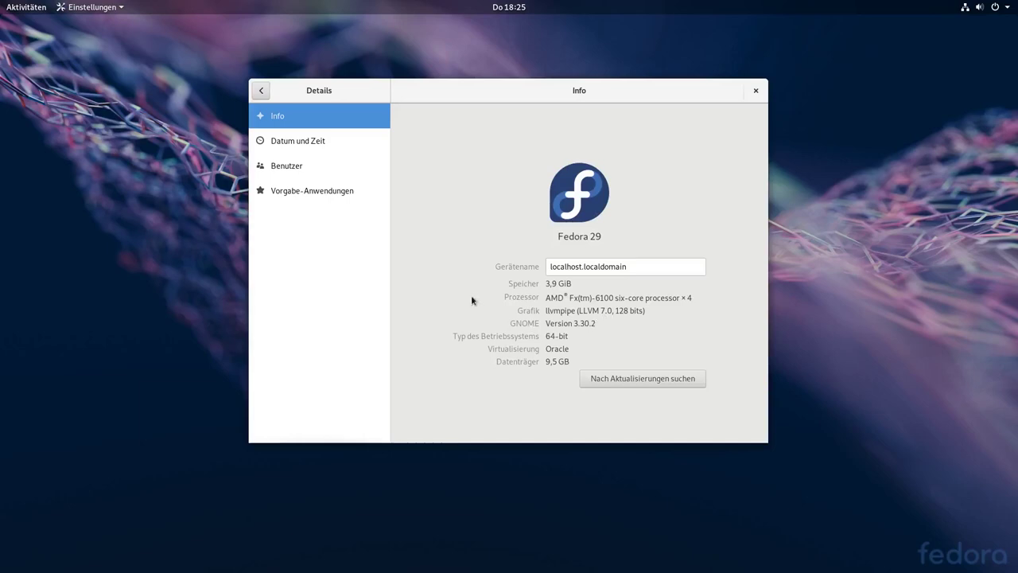
Step: Check for software updates from the system Info page, and close both Software and the settings
click(635, 378)
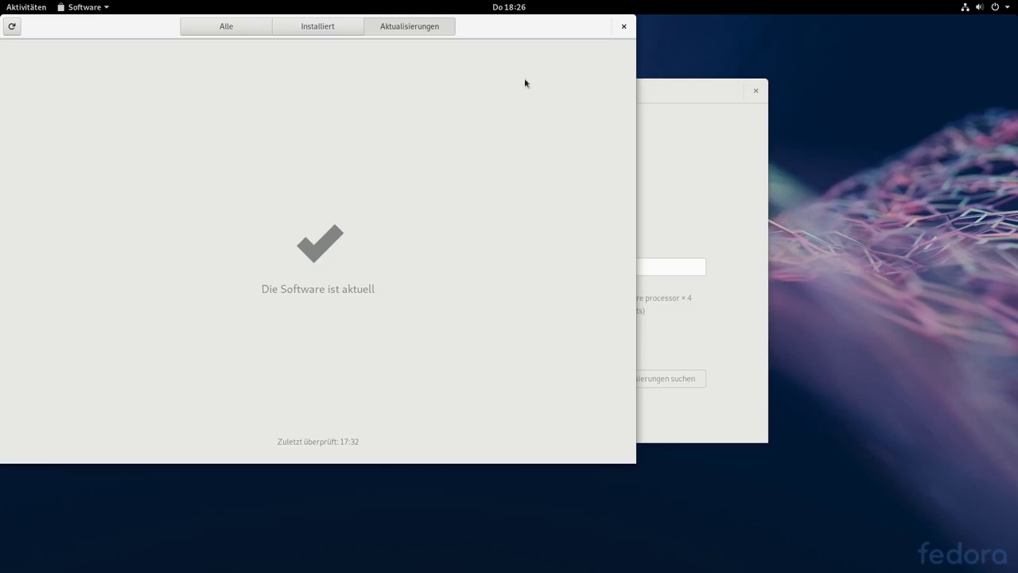
click(622, 27)
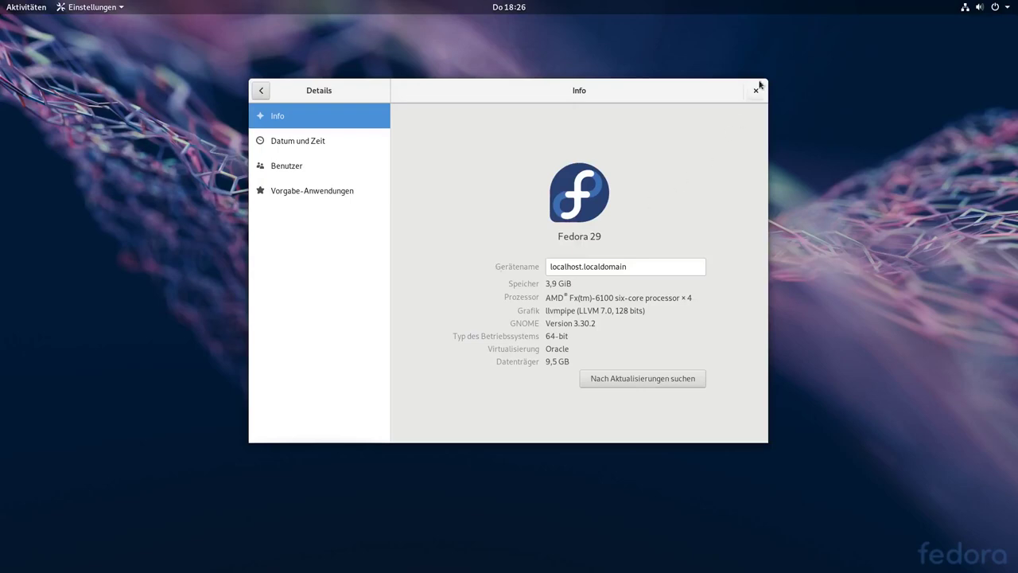
click(261, 92)
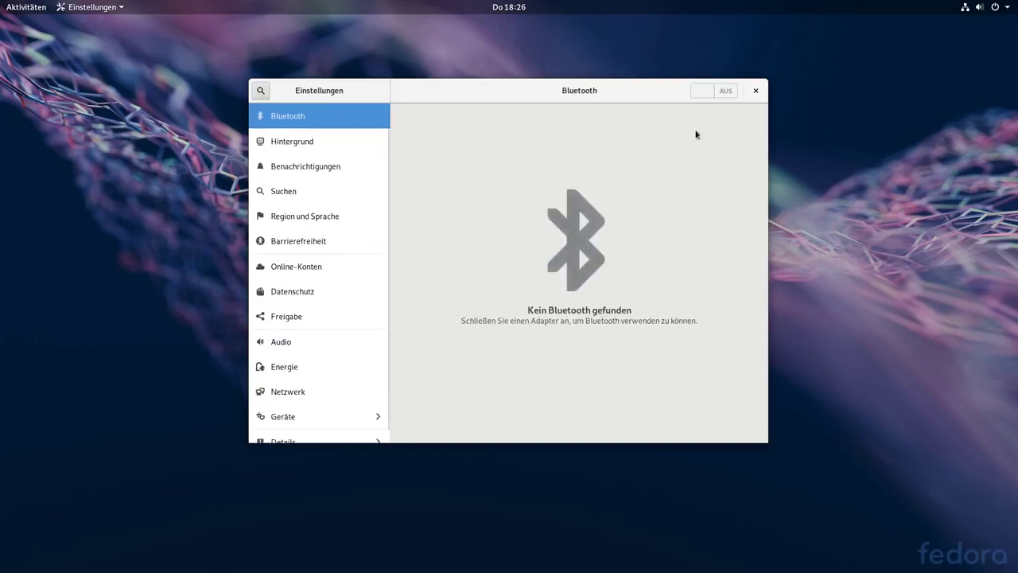
key(ctrl+q)
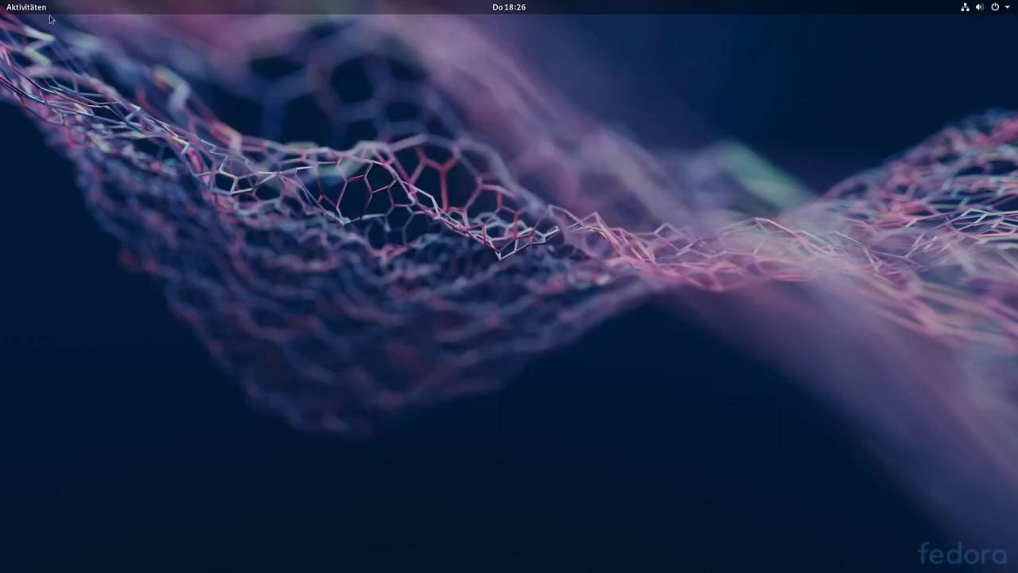
Step: Launch Systemüberwachung from the application overview, examine the CPU, memory and network usage, and close it
key(super)
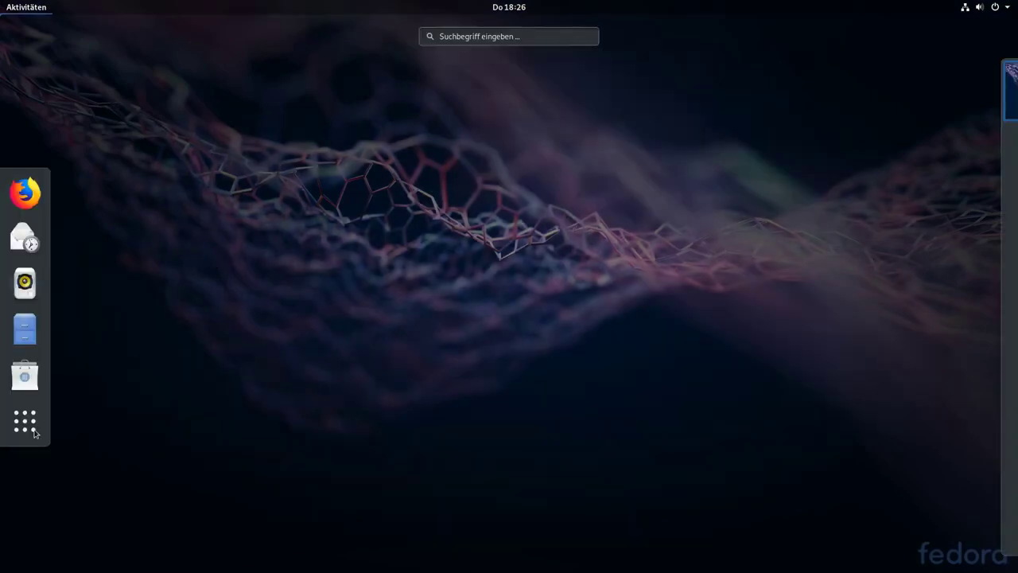
click(25, 421)
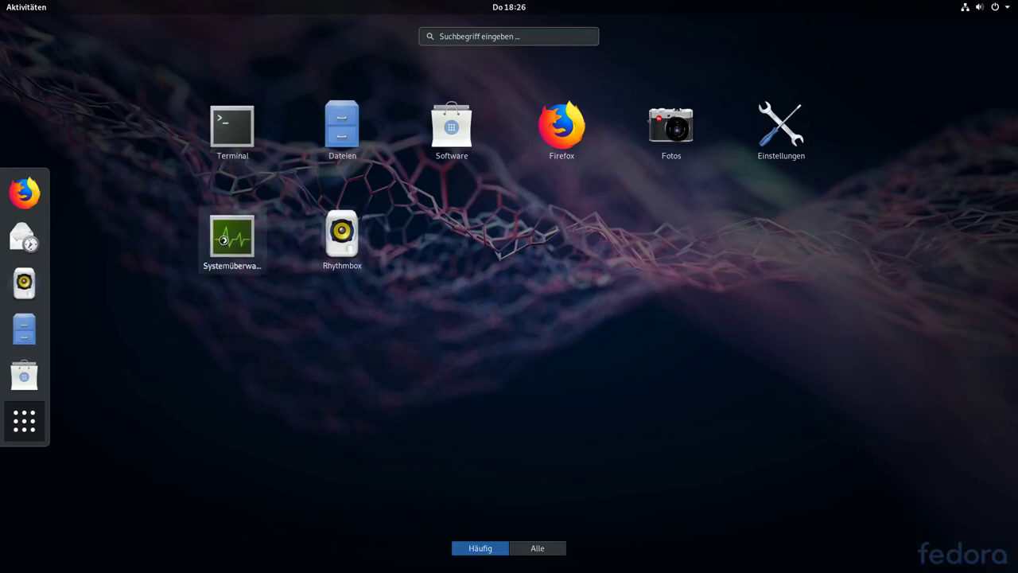
click(231, 239)
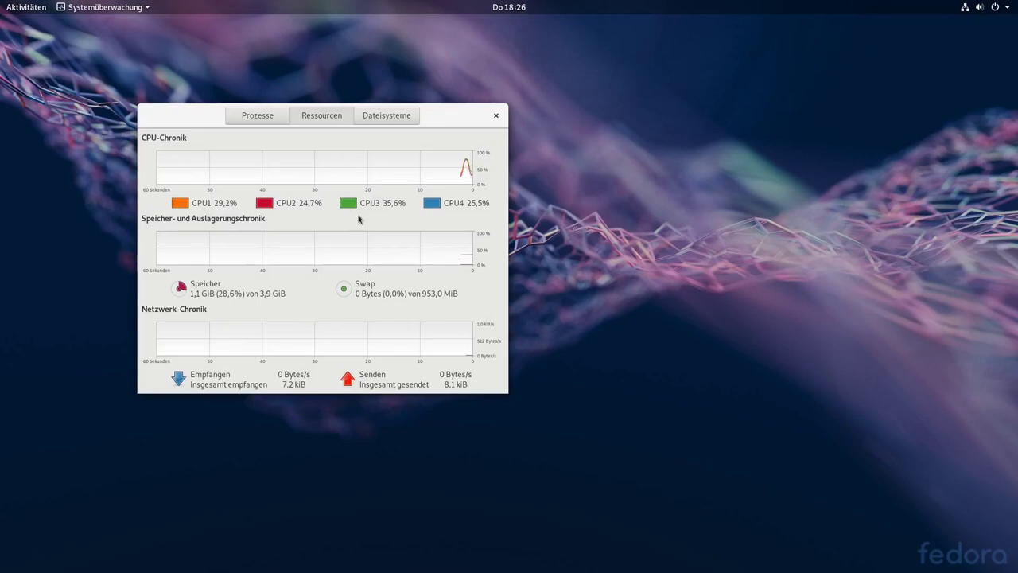
drag(440, 118, 691, 206)
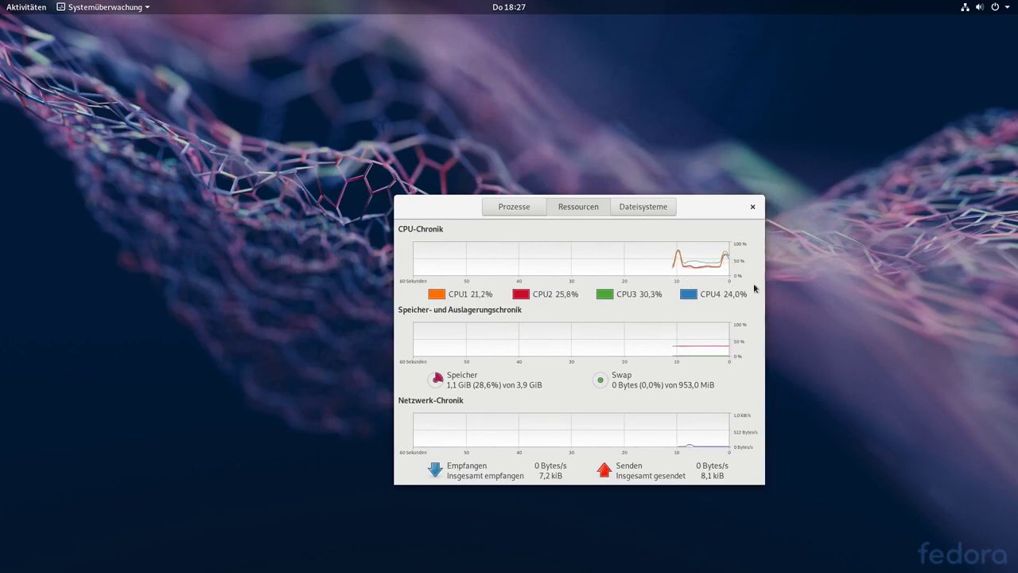
click(752, 206)
Step: Launch Rhythmbox from the application overview and play the track The Wrong Girl
click(22, 11)
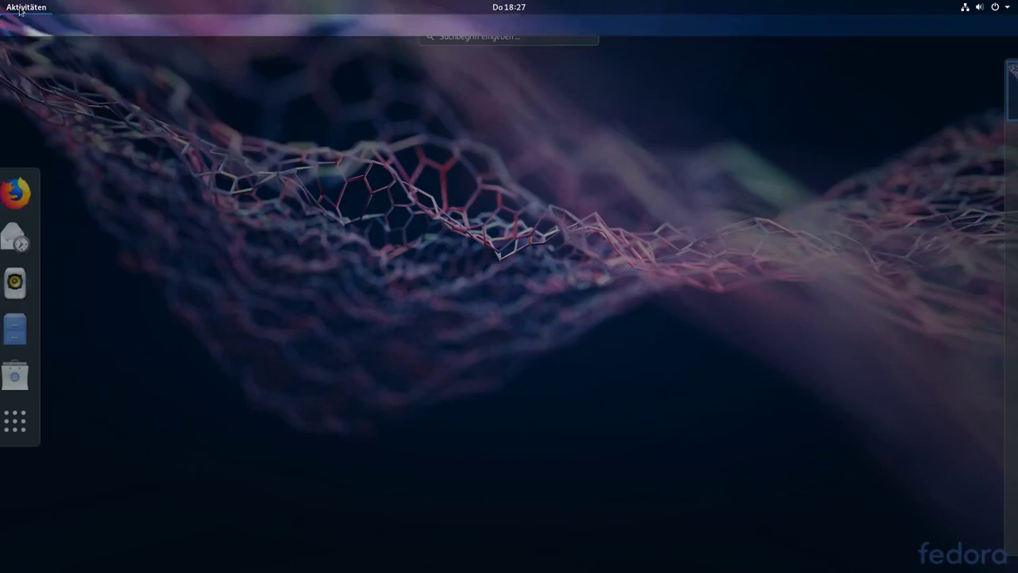
click(33, 436)
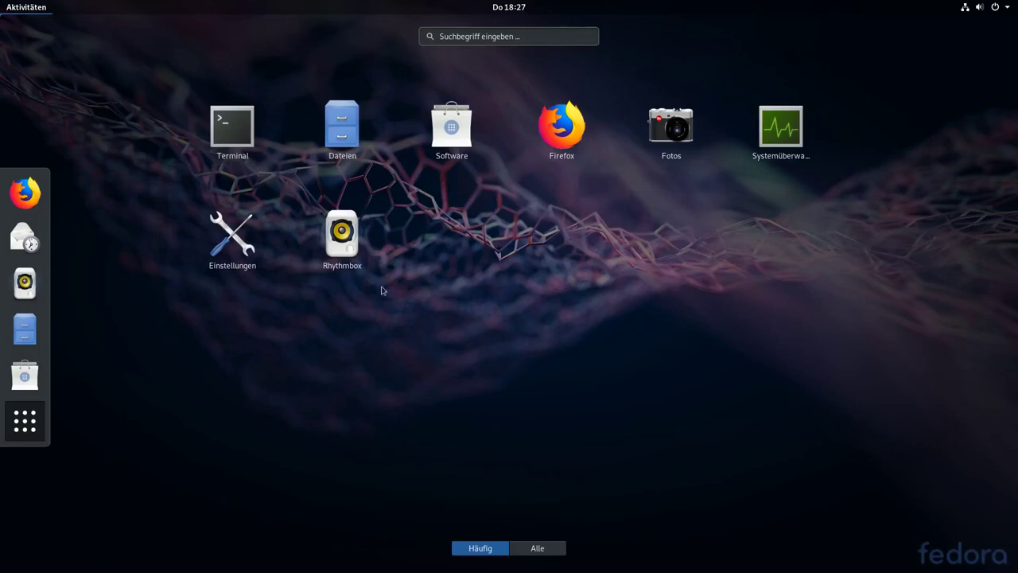
click(342, 234)
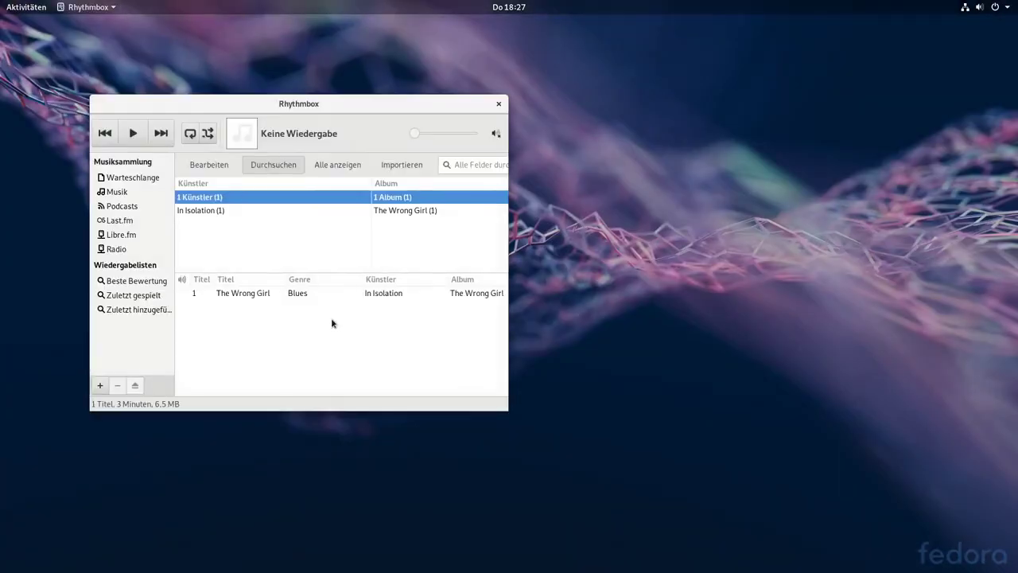
double_click(234, 298)
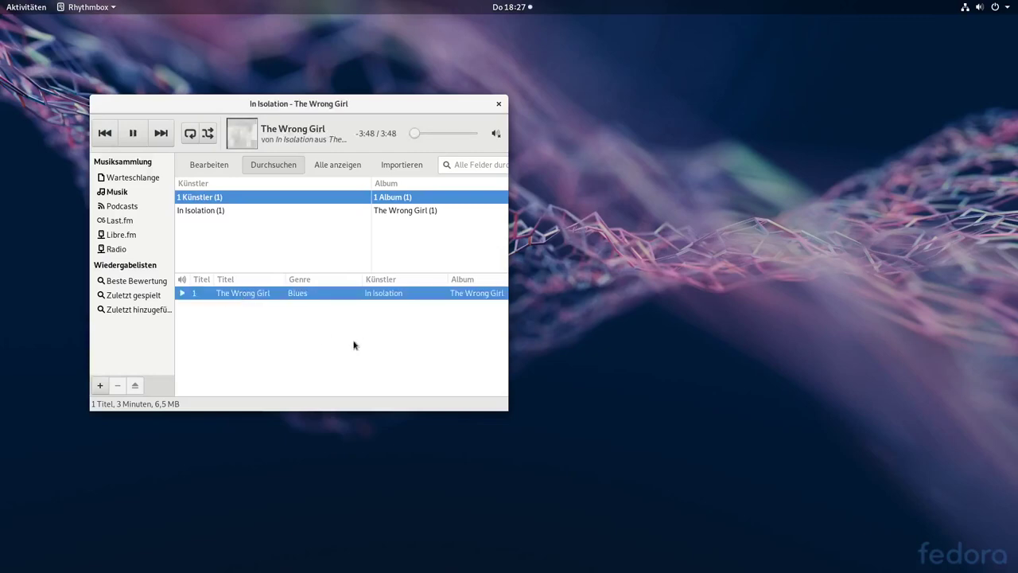
Step: Check Rhythmbox's volume control and raise the system volume slightly
click(498, 134)
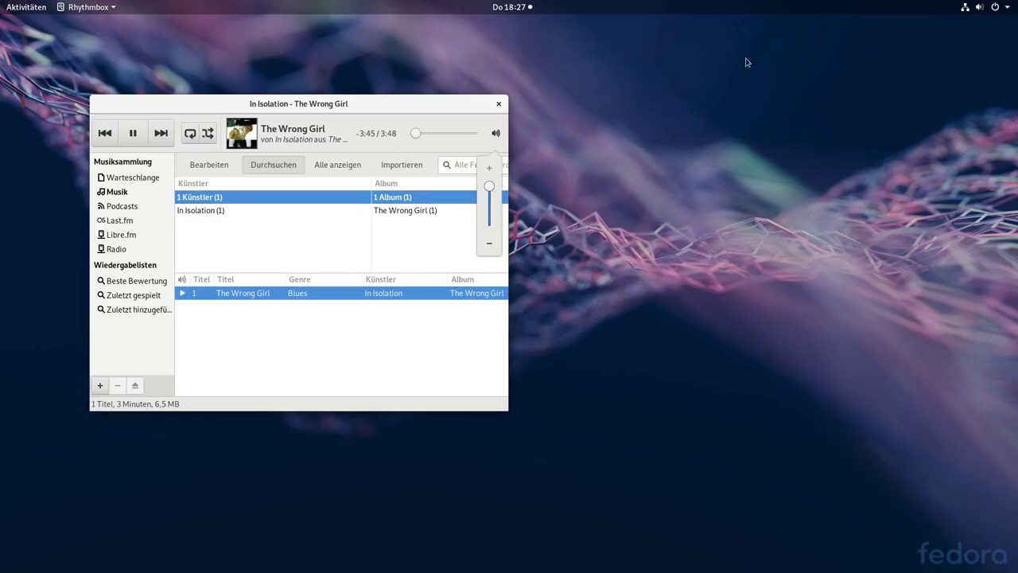
click(995, 8)
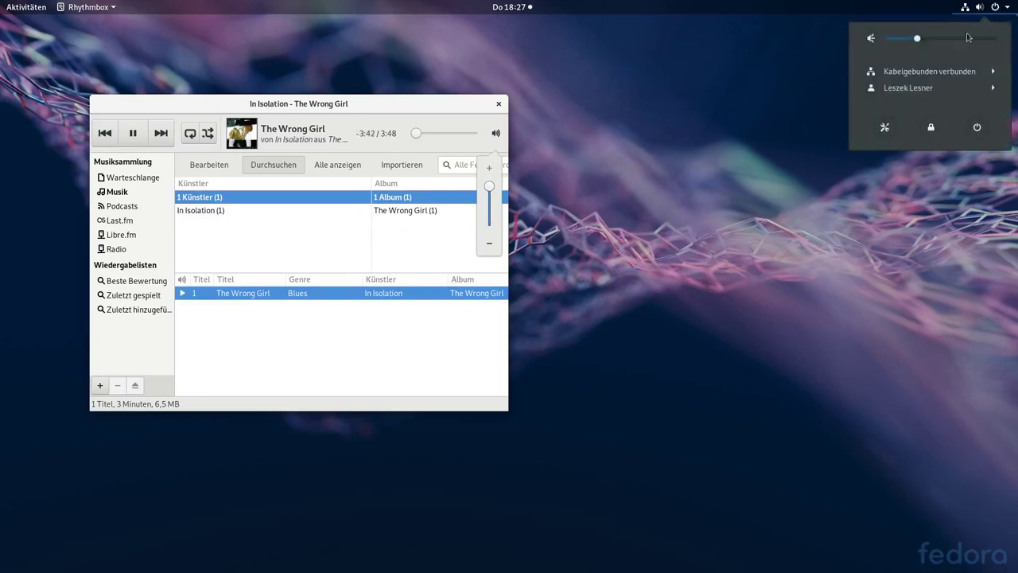
drag(917, 39, 961, 46)
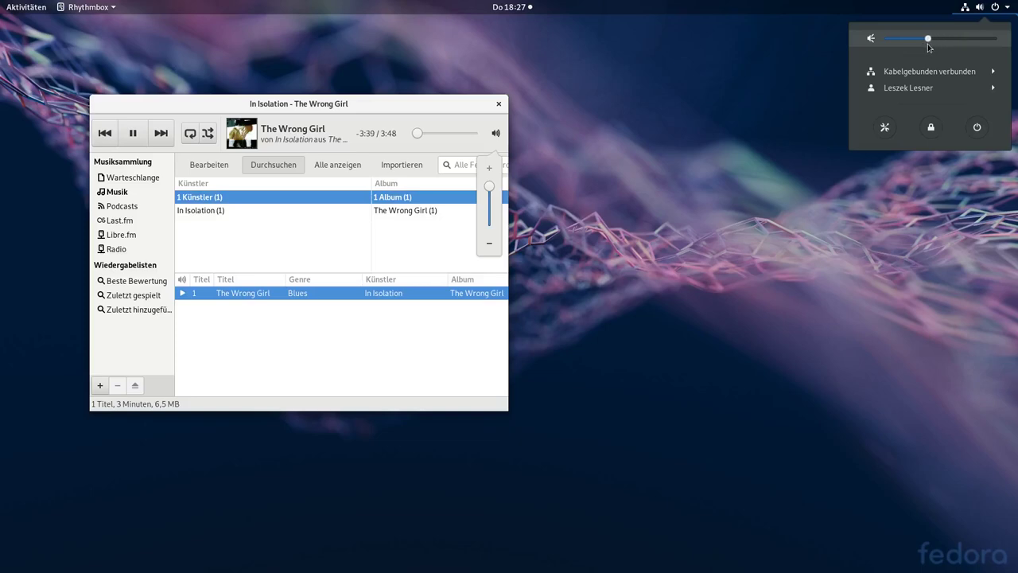
click(241, 320)
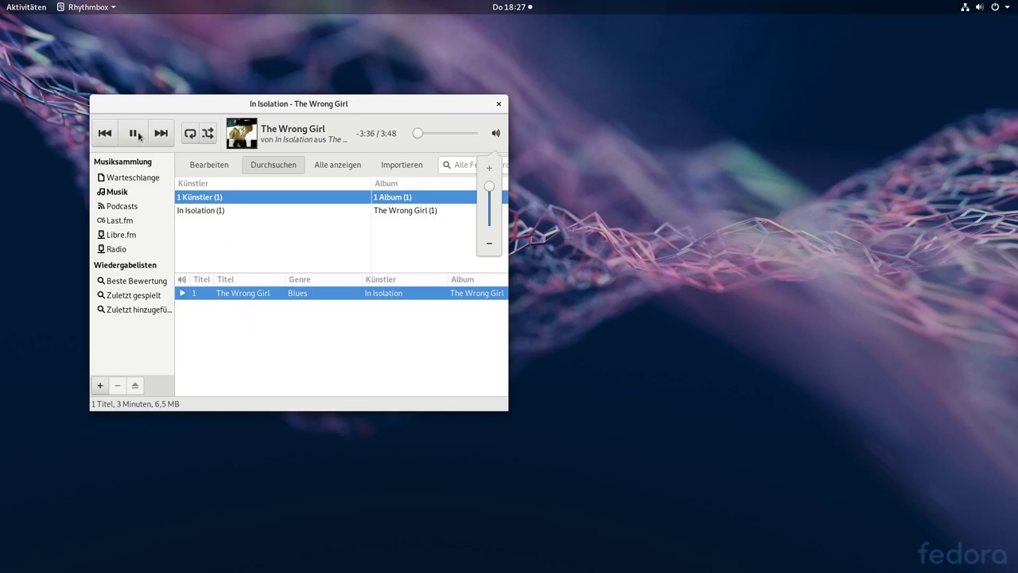
Step: Pause The Wrong Girl and close Rhythmbox
click(138, 135)
click(133, 135)
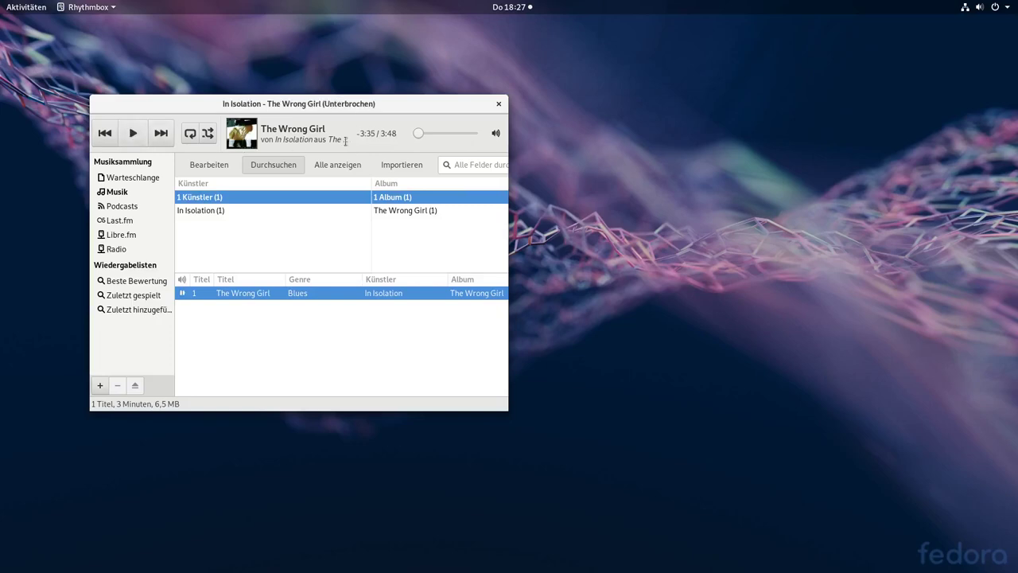
click(498, 103)
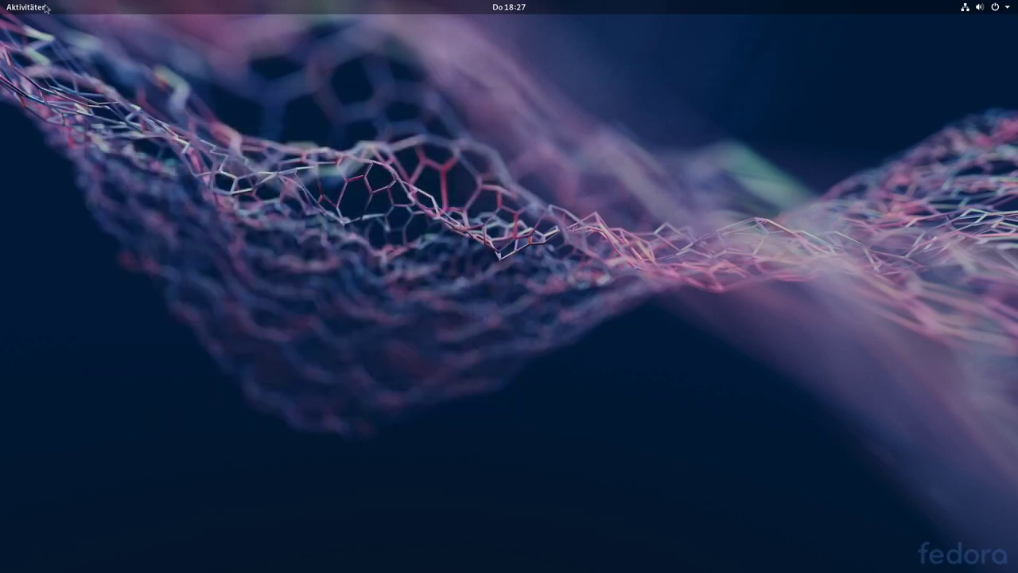
Step: Open the Videos folder in the Dateien file manager and play the POKEMON - Meisterdetektiv Pikachu trailer MP4
key(super)
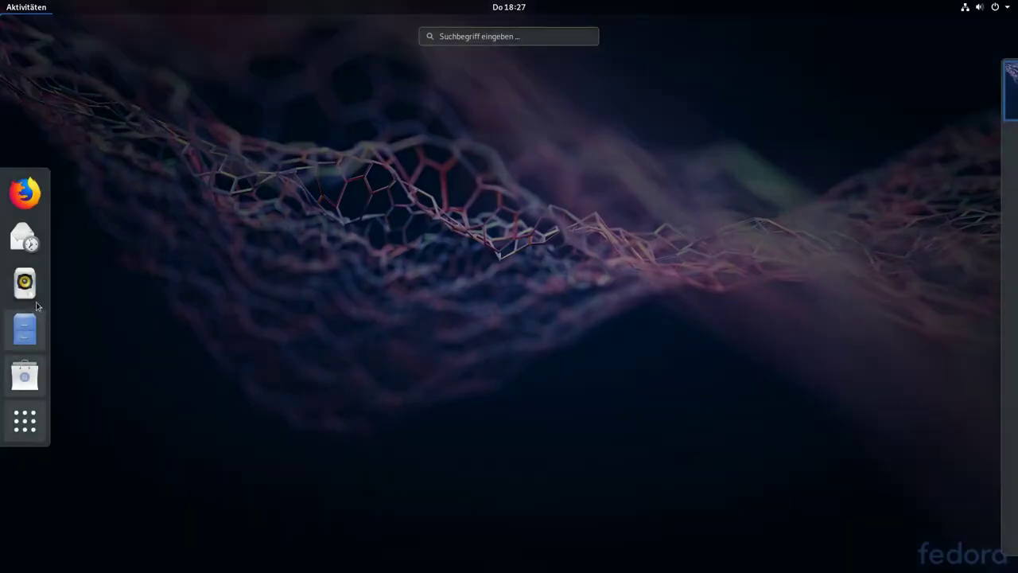
click(24, 330)
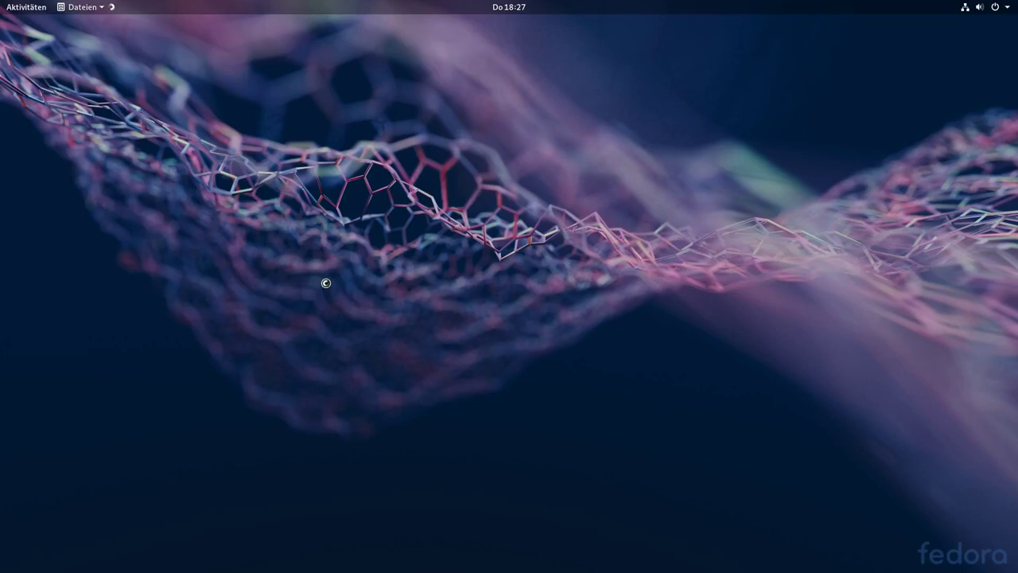
double_click(391, 233)
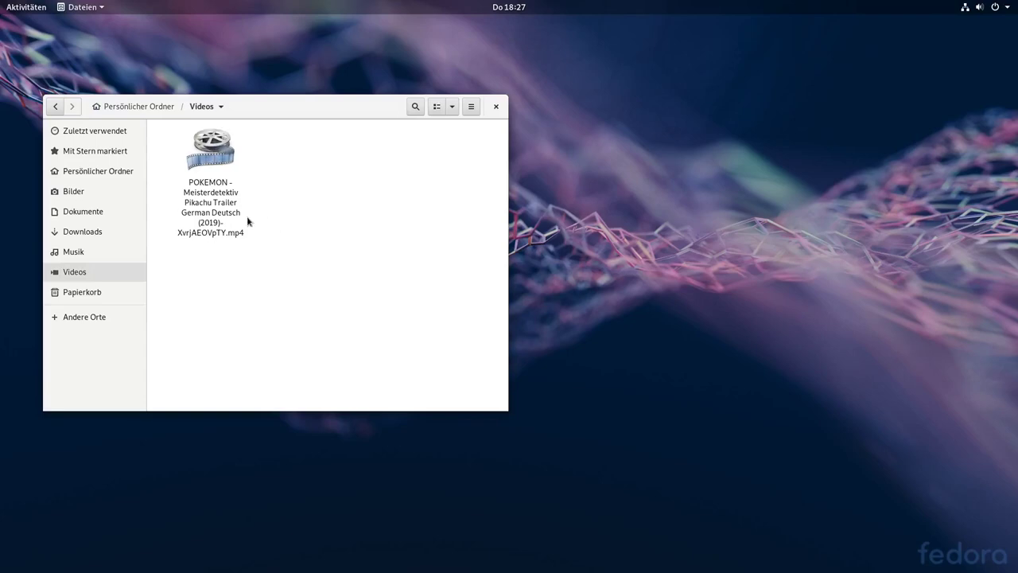
click(207, 222)
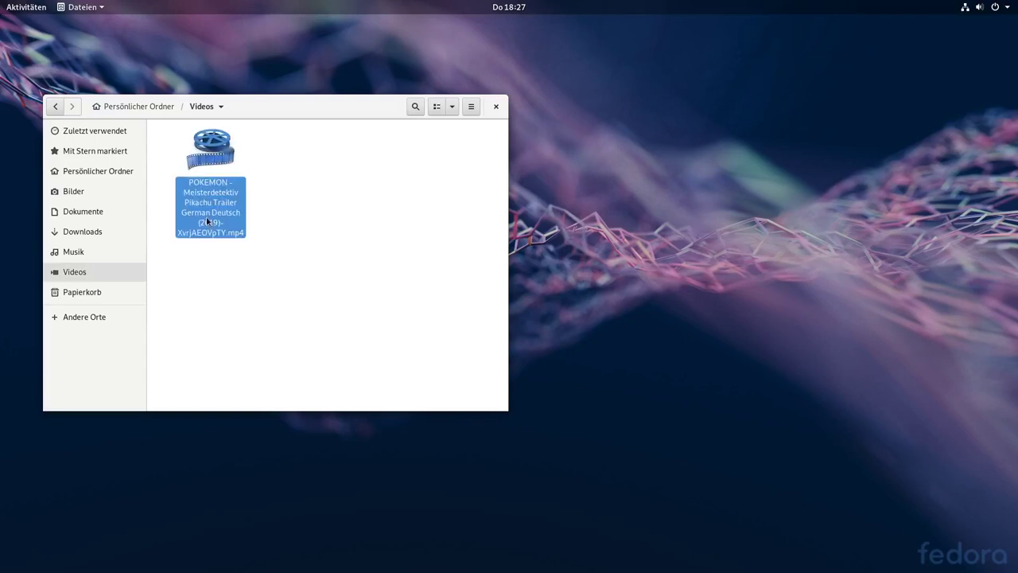
key(Return)
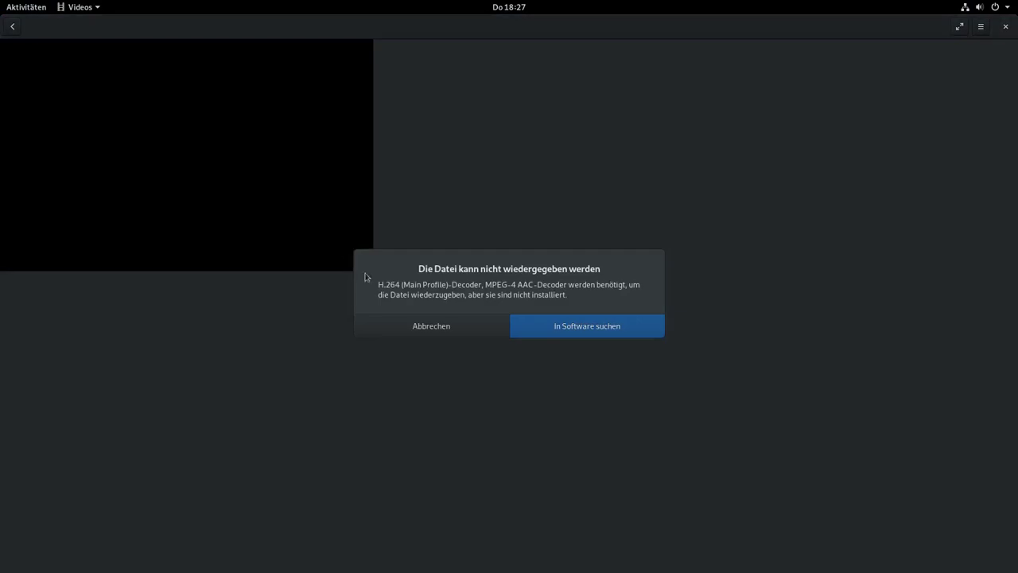
Step: Look up the required H.264 and MPEG-4 AAC decoders in Software, browse its overview page, and close it and the video player
click(621, 327)
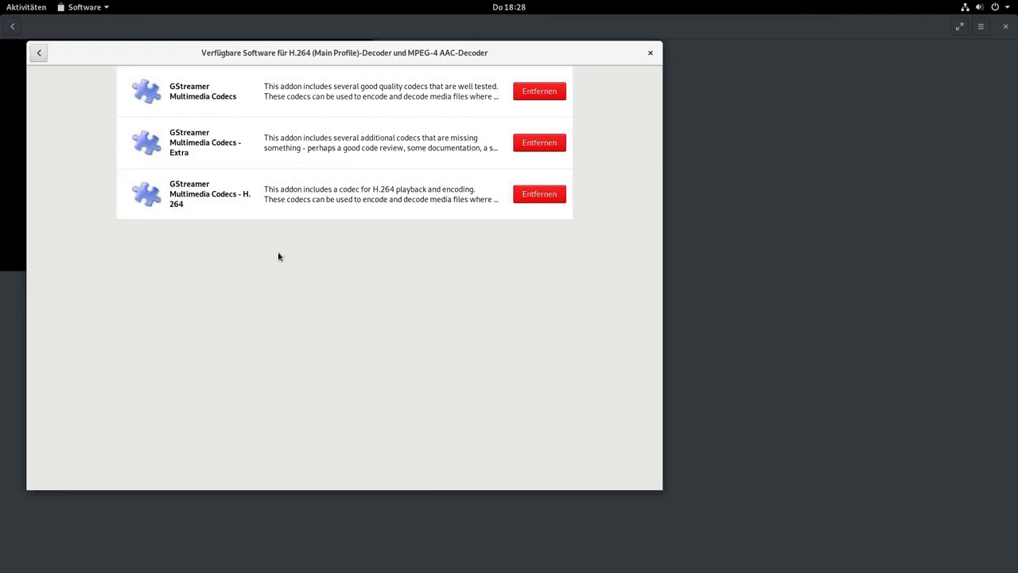
click(40, 50)
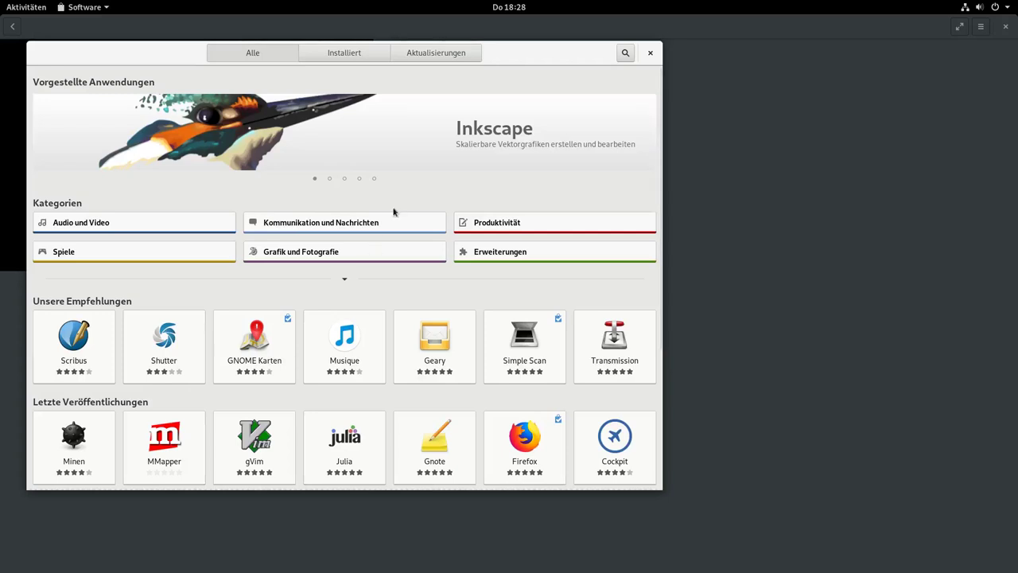
scroll(588, 264, down, 5)
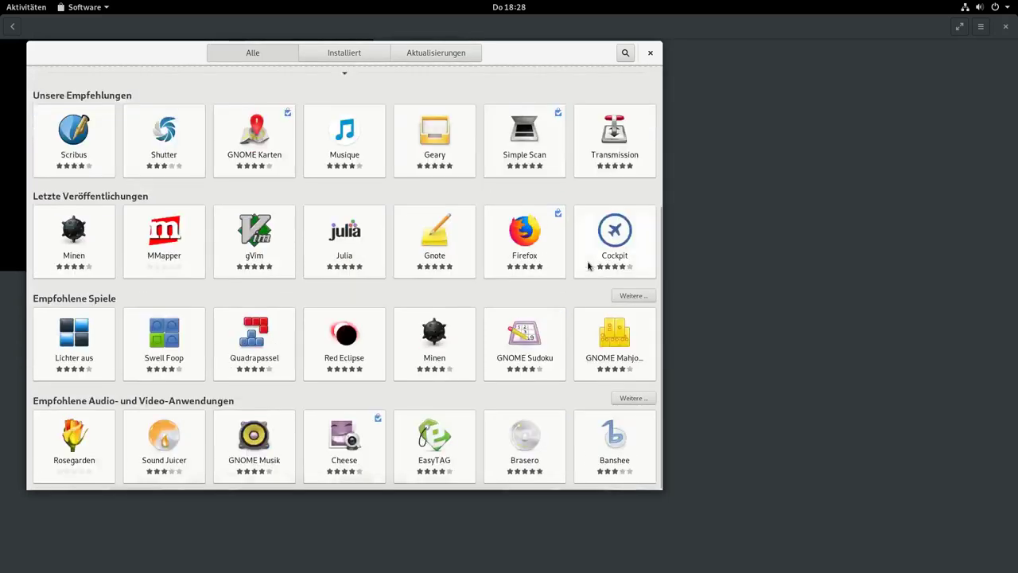
scroll(589, 263, up, 3)
click(650, 53)
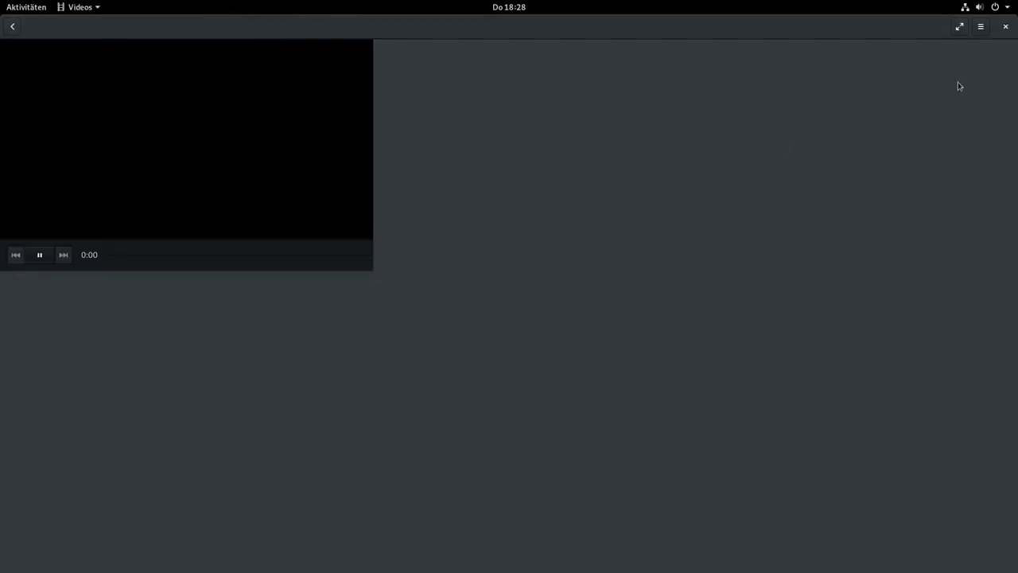
click(1007, 26)
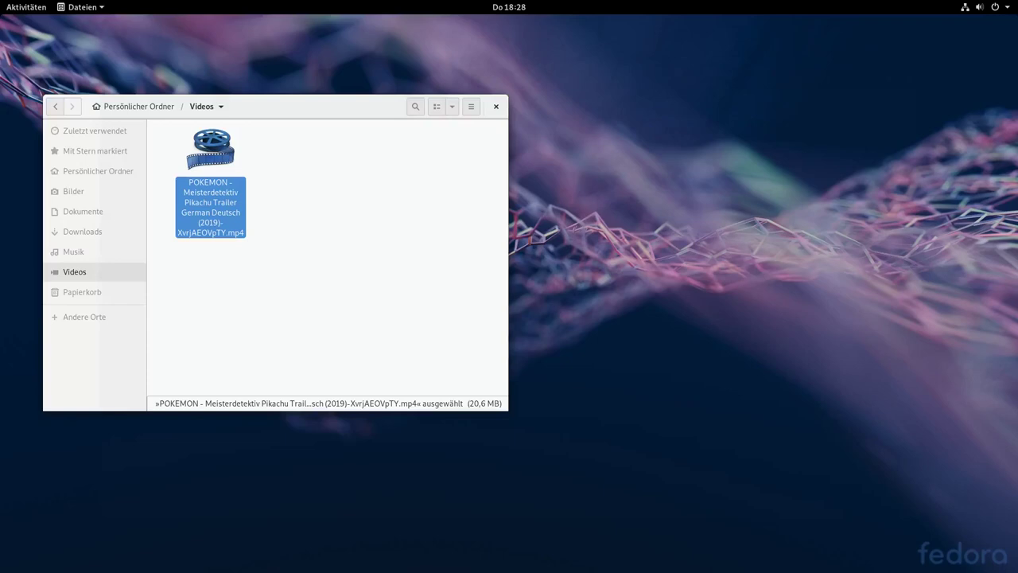
Step: Launch Firefox, view the Fedora Project start page with its window moved beside the file manager, and close the browser
click(21, 6)
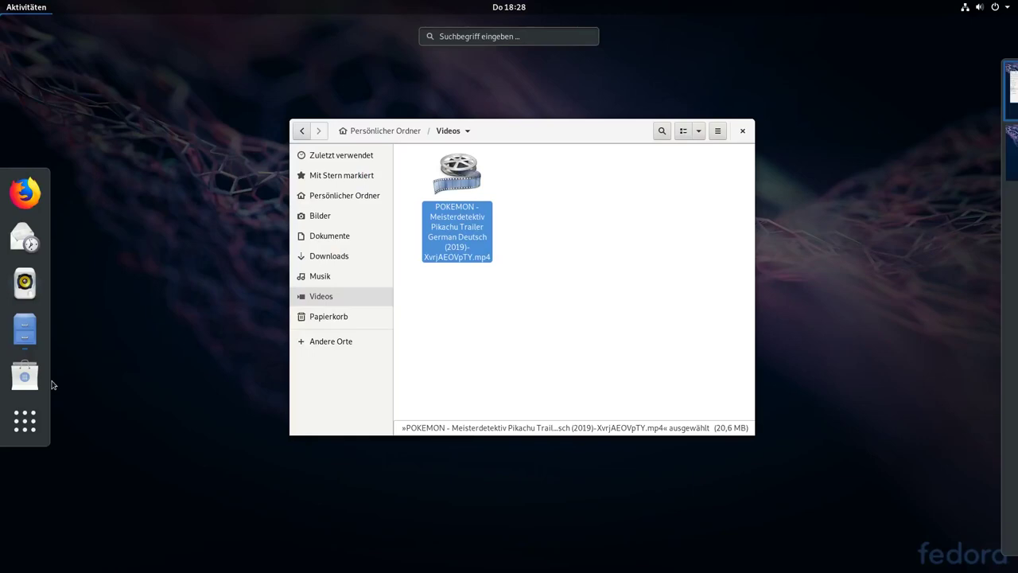
click(24, 193)
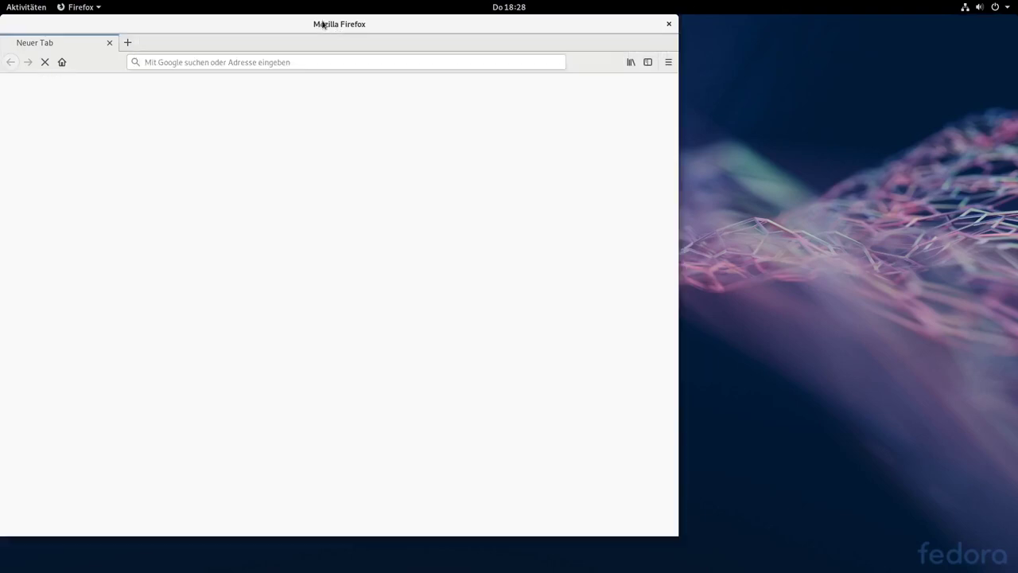
drag(411, 40, 743, 49)
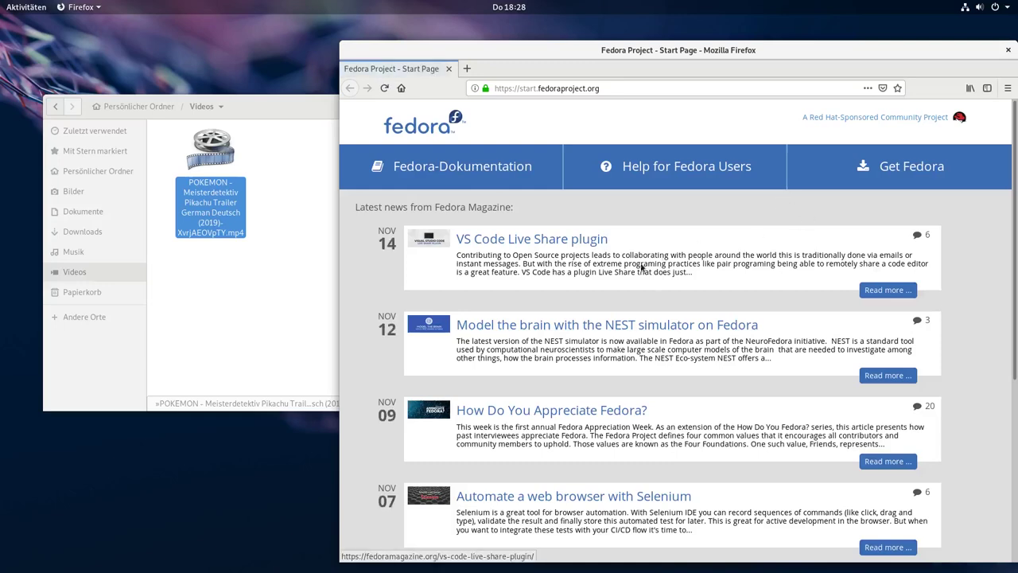
click(1007, 50)
click(264, 289)
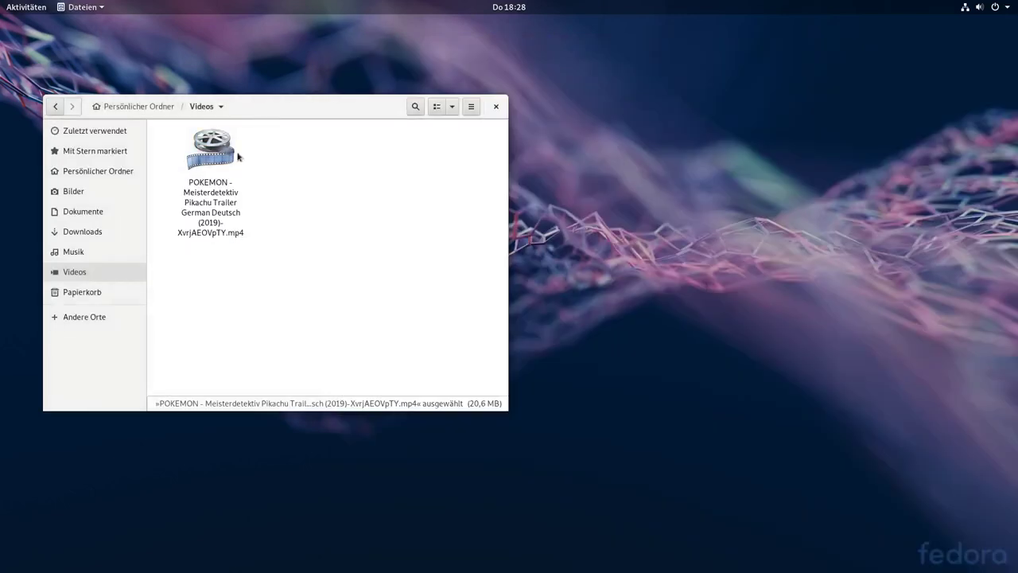
Step: Go to the Persönlicher Ordner in Dateien and check the view options
click(124, 103)
click(302, 354)
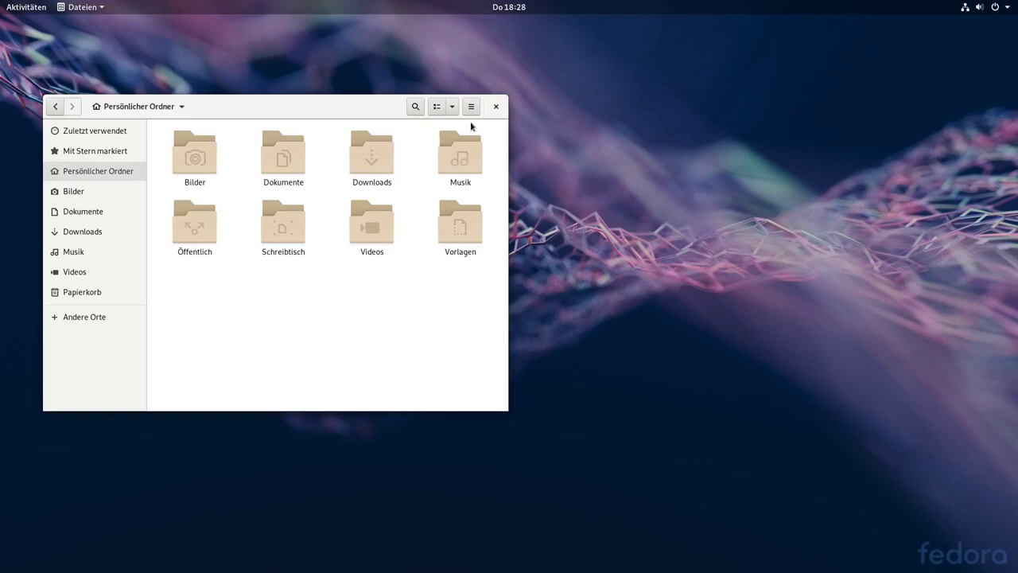
click(450, 107)
click(229, 132)
Step: Review the Ansichten settings in Dateien's Einstellungen dialog and look over the sorting and hidden-file options
click(84, 7)
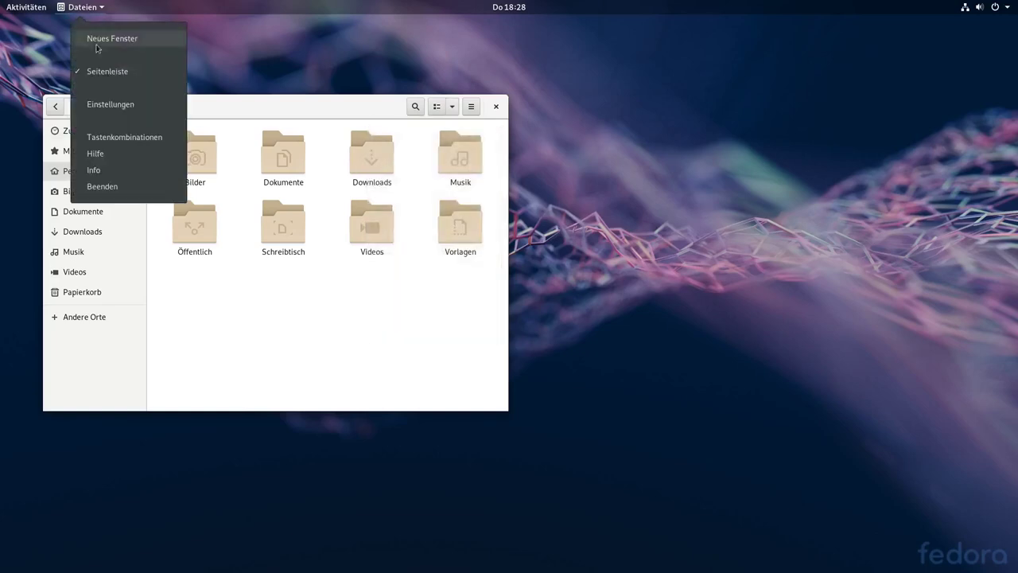
click(111, 104)
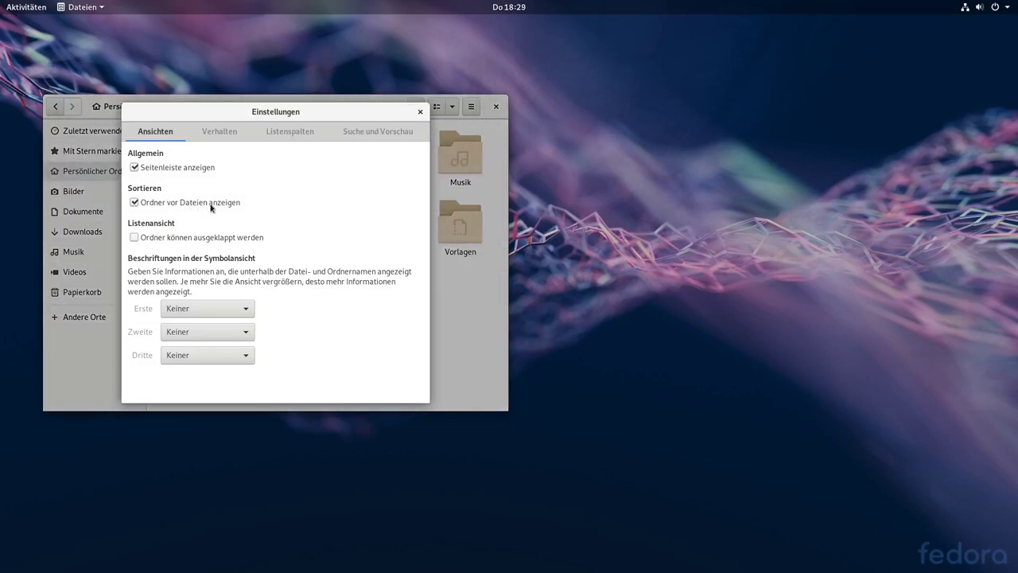
click(420, 111)
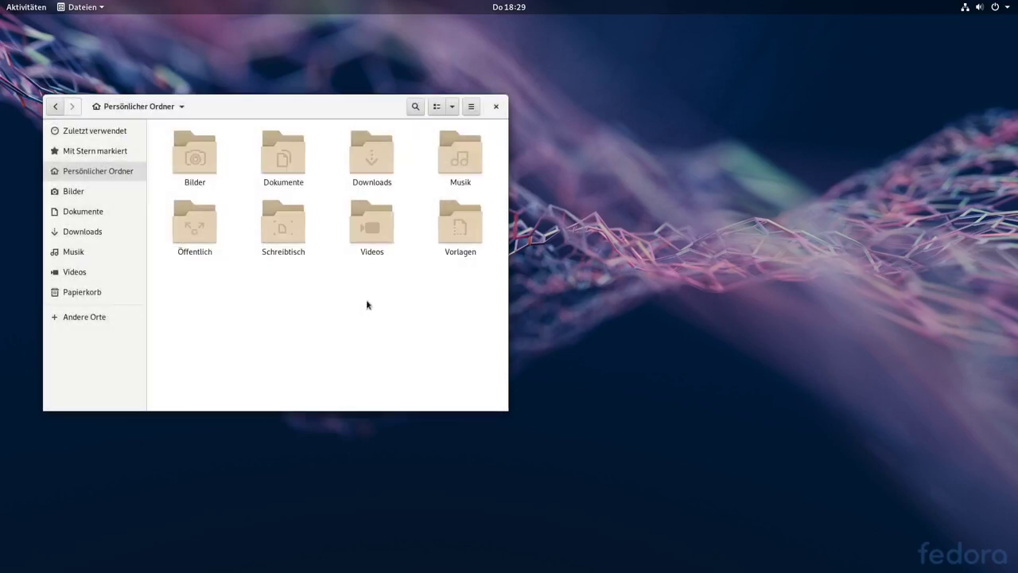
click(452, 106)
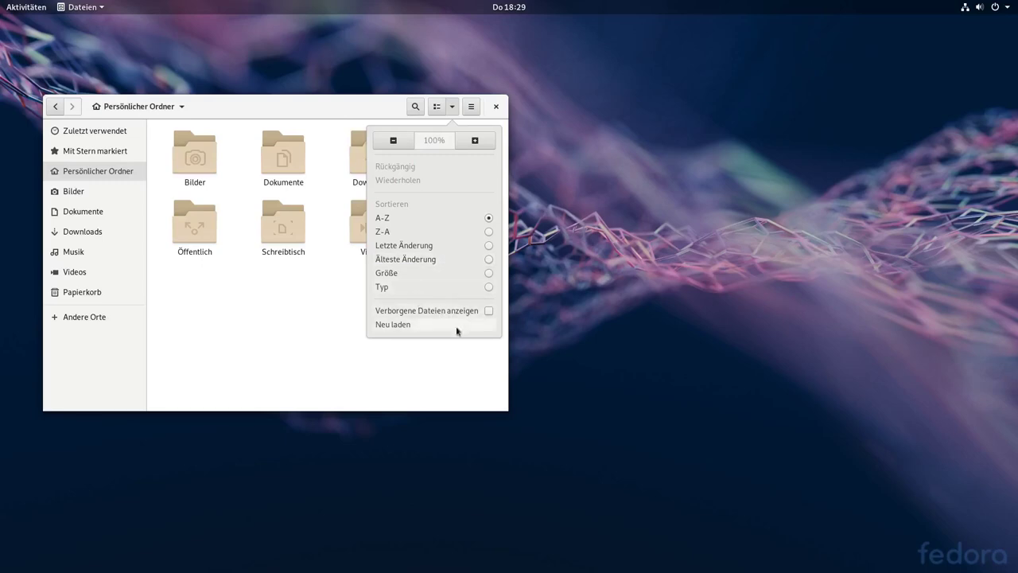
click(398, 353)
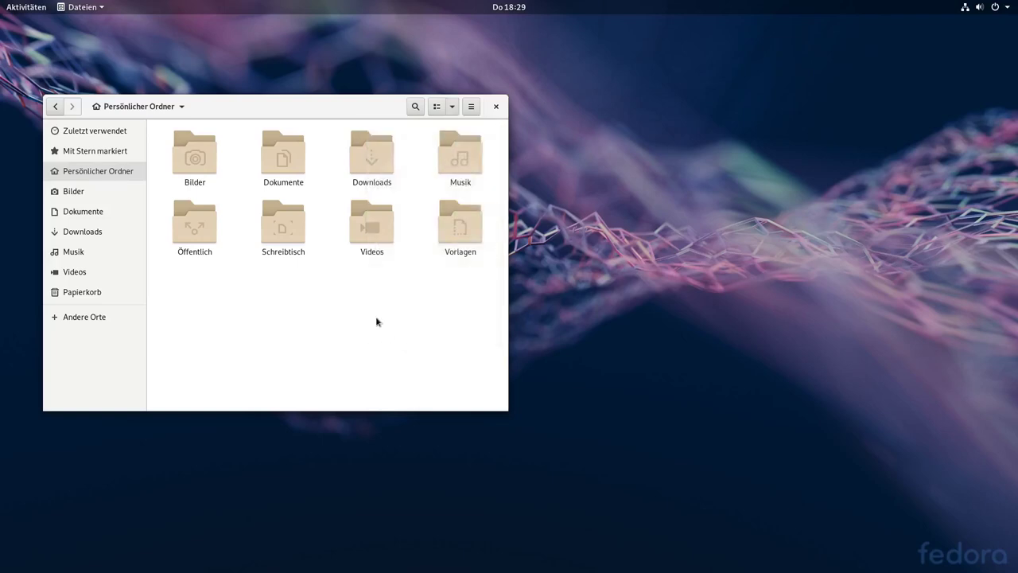
Step: Open the Wallpaper HD folder inside Bilder, search it for "wall", and close the file manager
drag(283, 110, 494, 166)
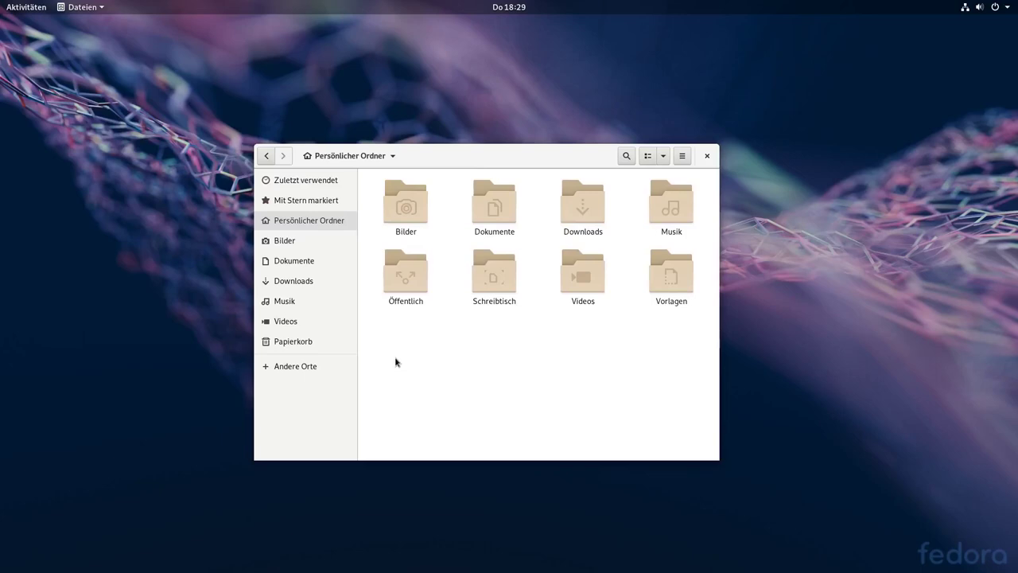
click(315, 240)
double_click(406, 231)
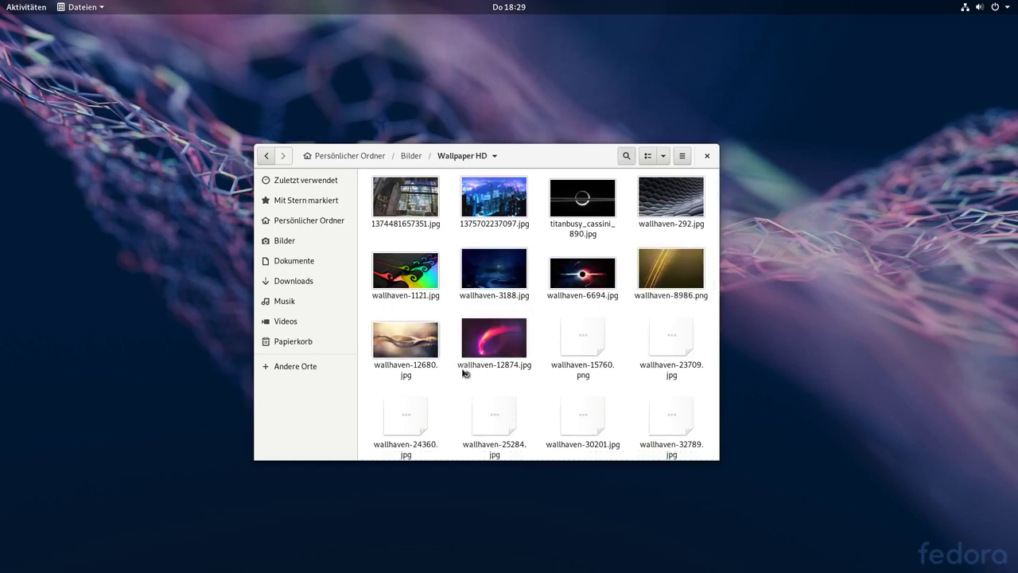
text(wall)
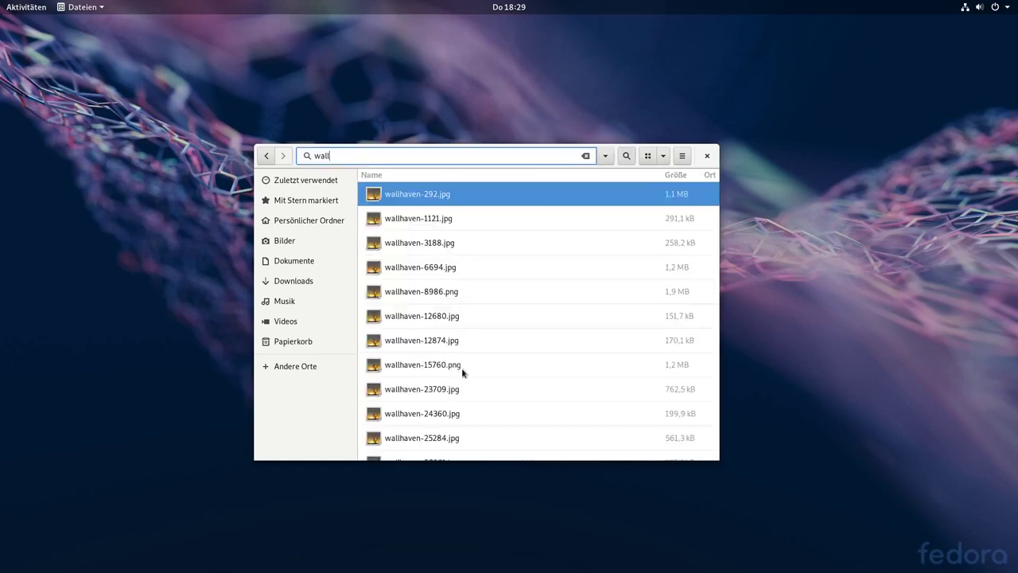
click(706, 157)
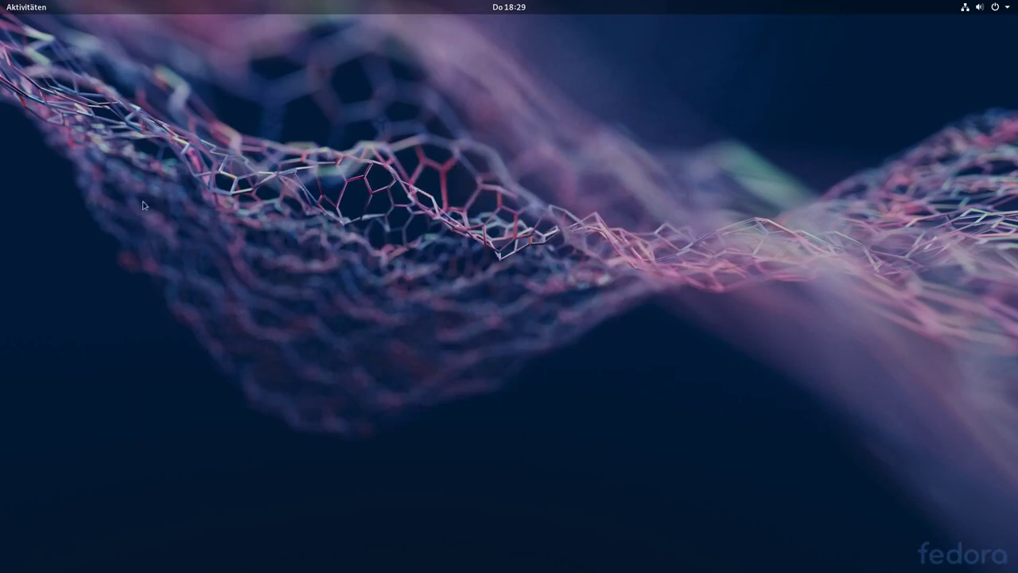
Step: List all installed applications and launch Fotos
click(26, 8)
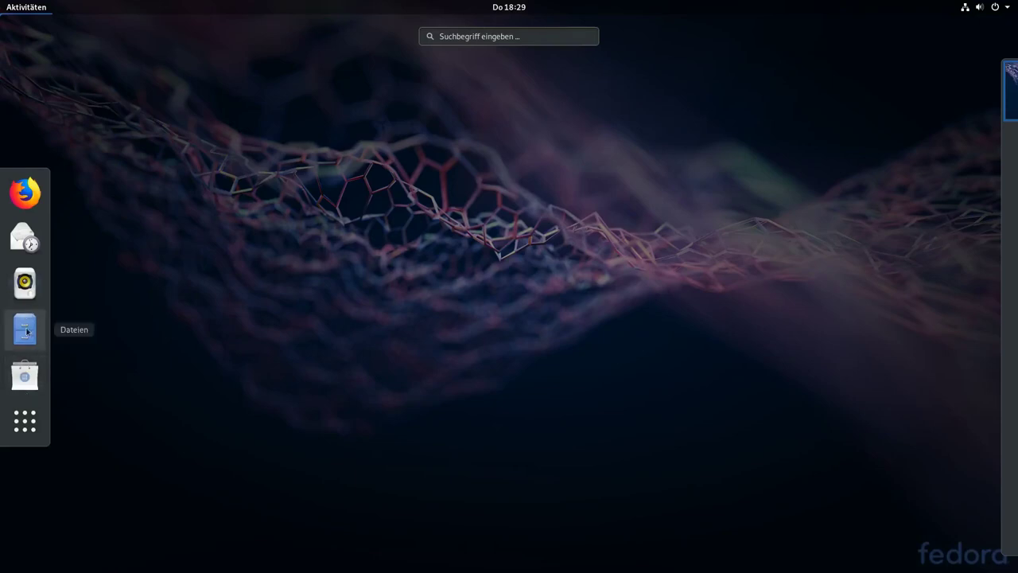
click(25, 420)
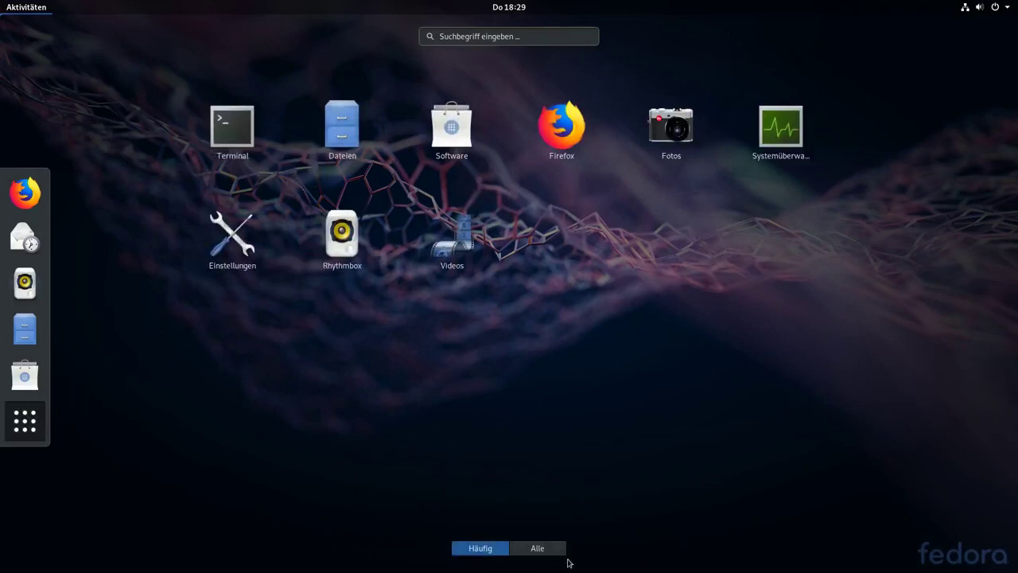
click(543, 553)
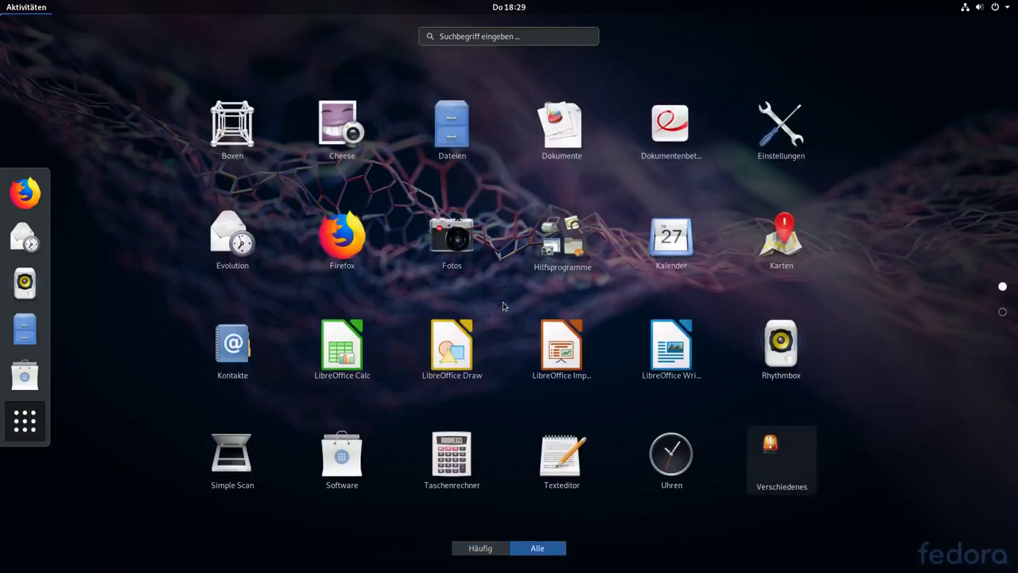
click(451, 235)
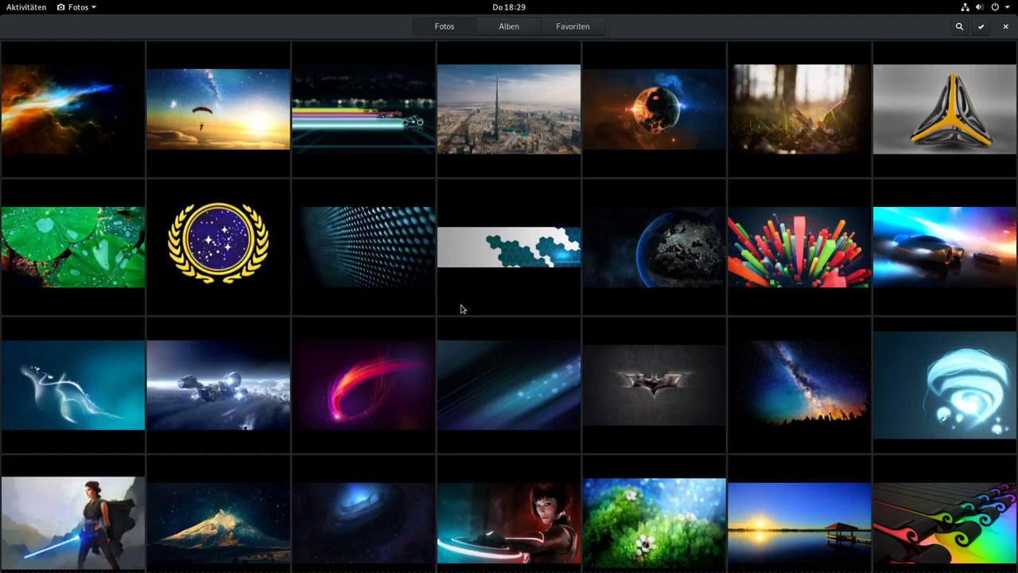
Step: Open the light-trail photo wallpaper-901318, advance to wallpaper-435811, and check its Freigeben options
click(364, 142)
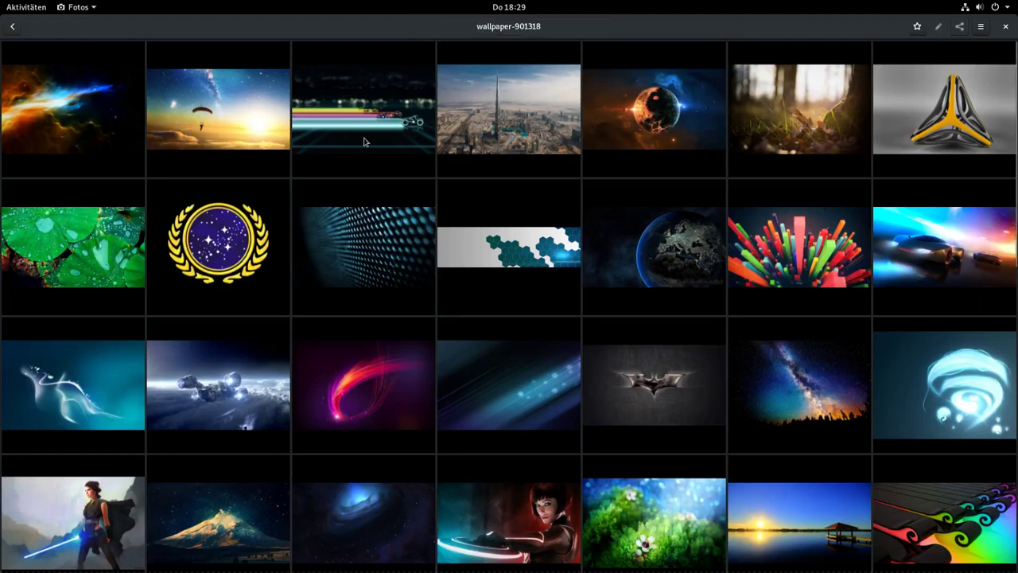
click(991, 309)
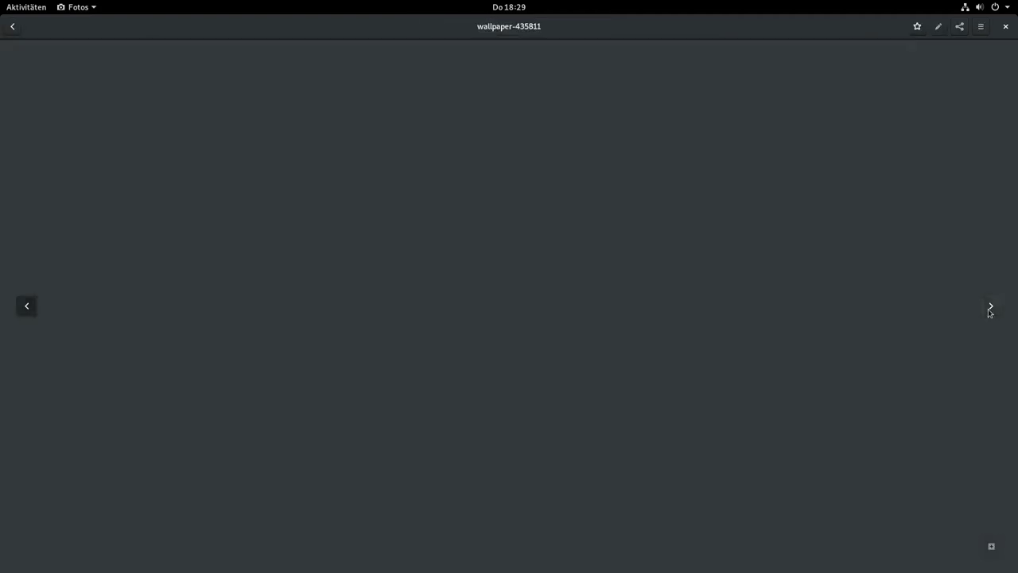
click(961, 29)
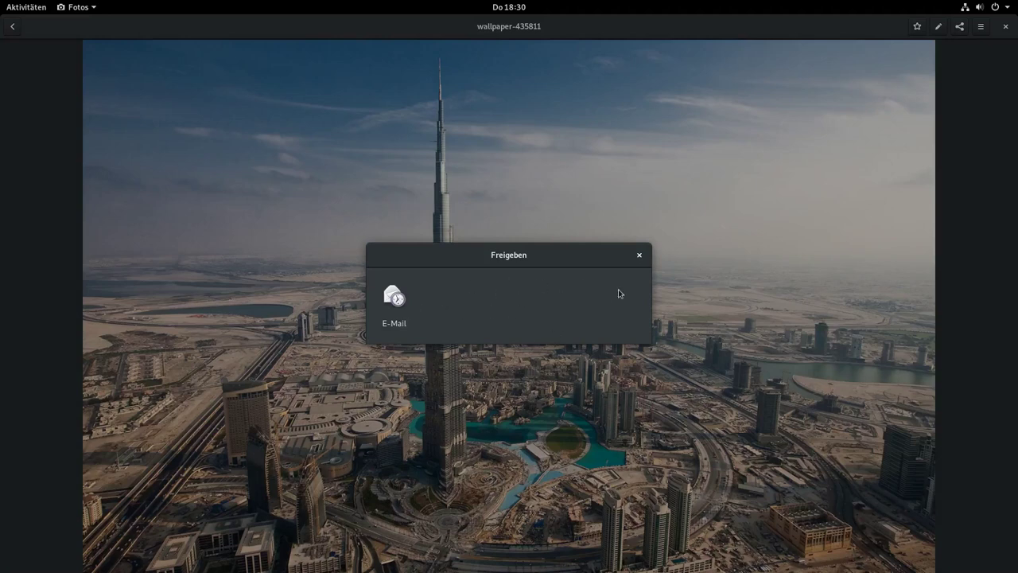
key(Escape)
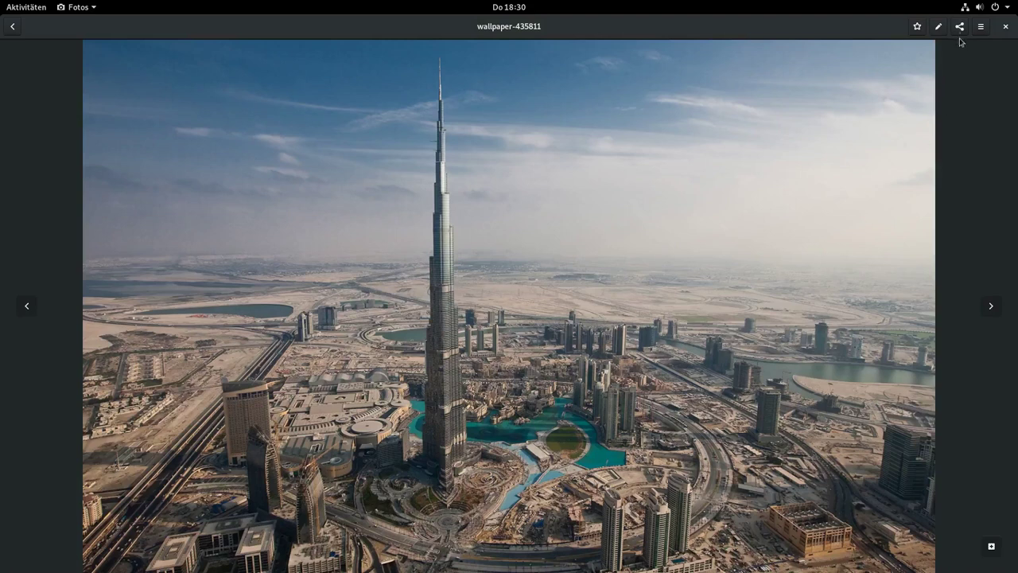
Step: View the Eigenschaften of the wallpaper-435811 photo and close the dialog
click(984, 30)
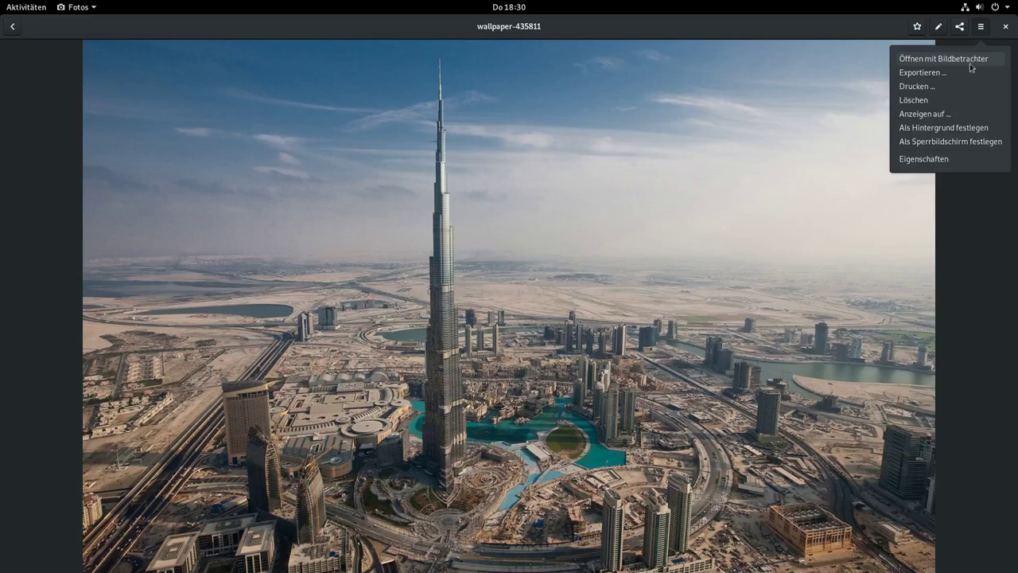
click(965, 160)
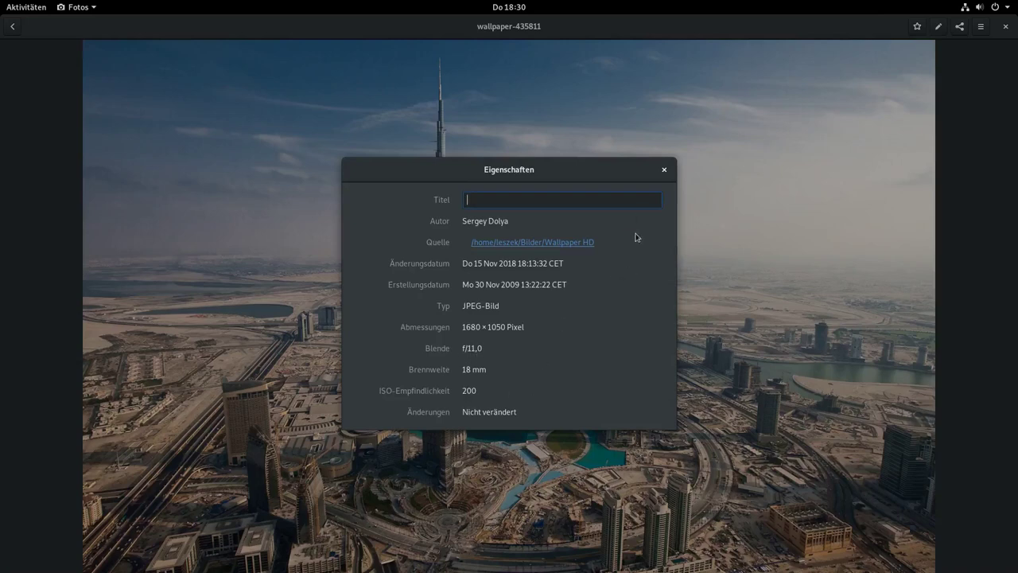
click(664, 170)
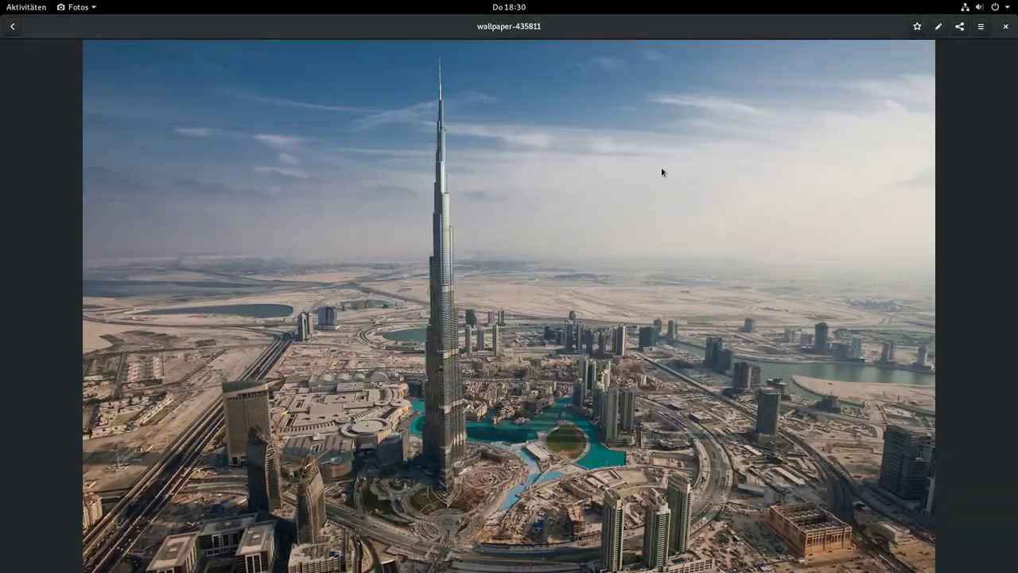
Step: Edit the wallpaper-435811 photo and try shifting the crop frame toward its upper-left corner, keeping the Original aspect ratio
click(938, 28)
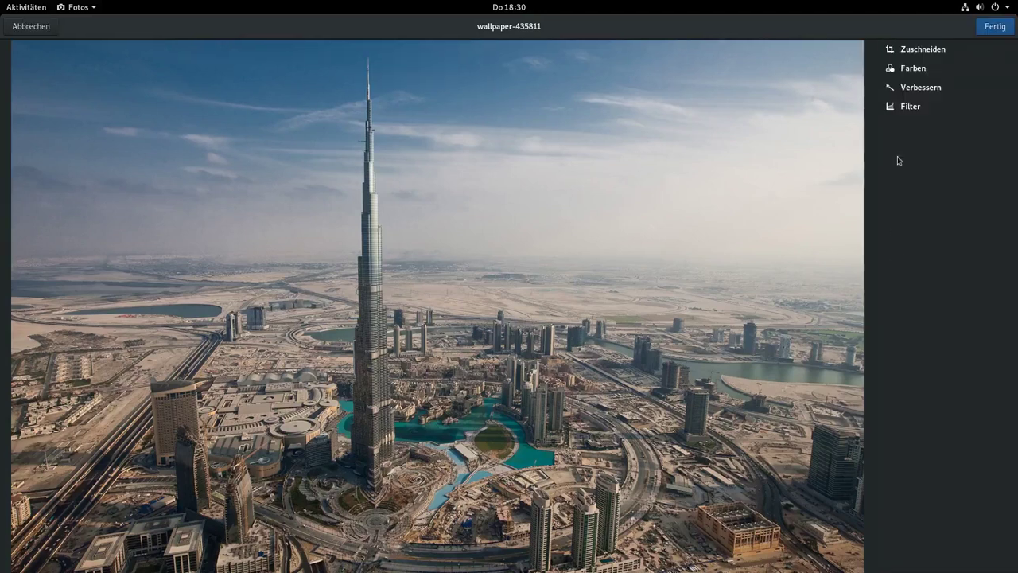
click(933, 52)
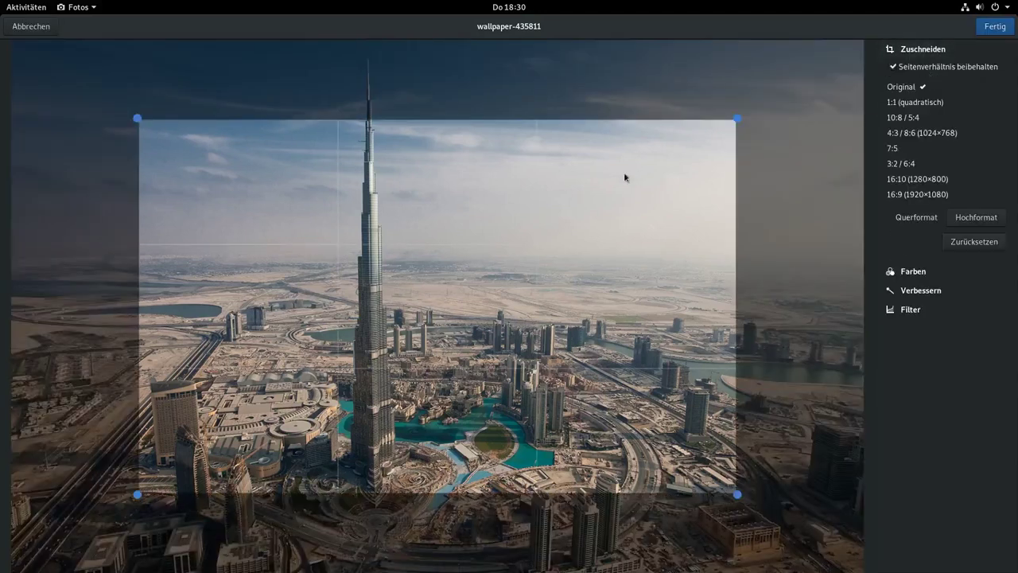
drag(522, 324, 348, 252)
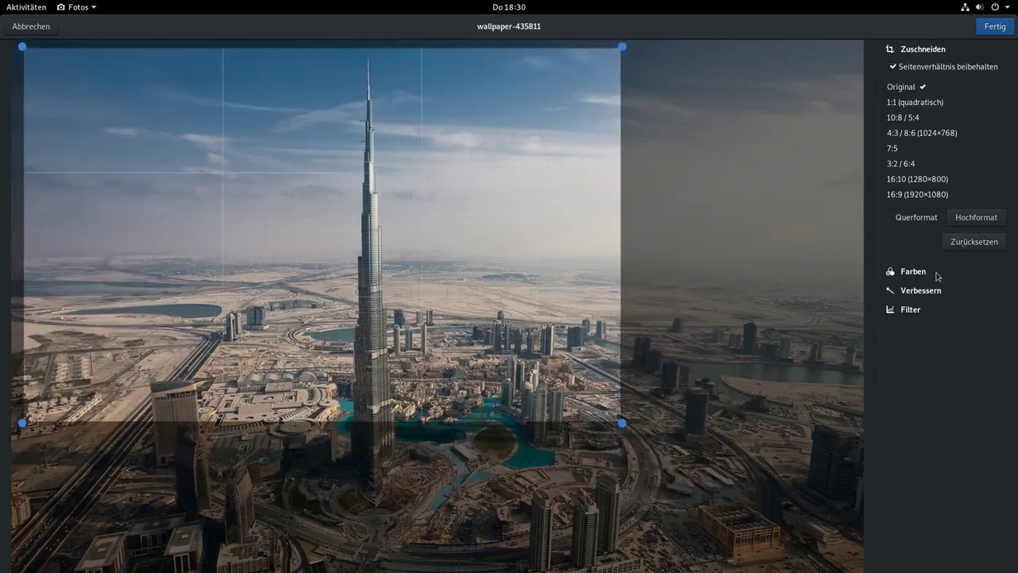
Step: Look through the photo editor's Farben, Verbessern and Filter adjustments
click(931, 276)
click(931, 71)
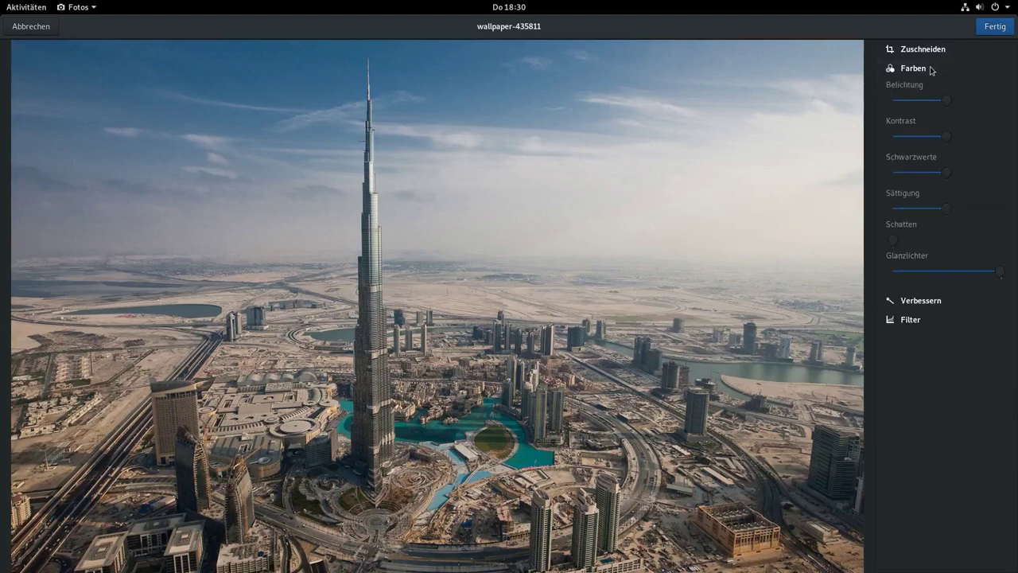
click(936, 305)
click(919, 194)
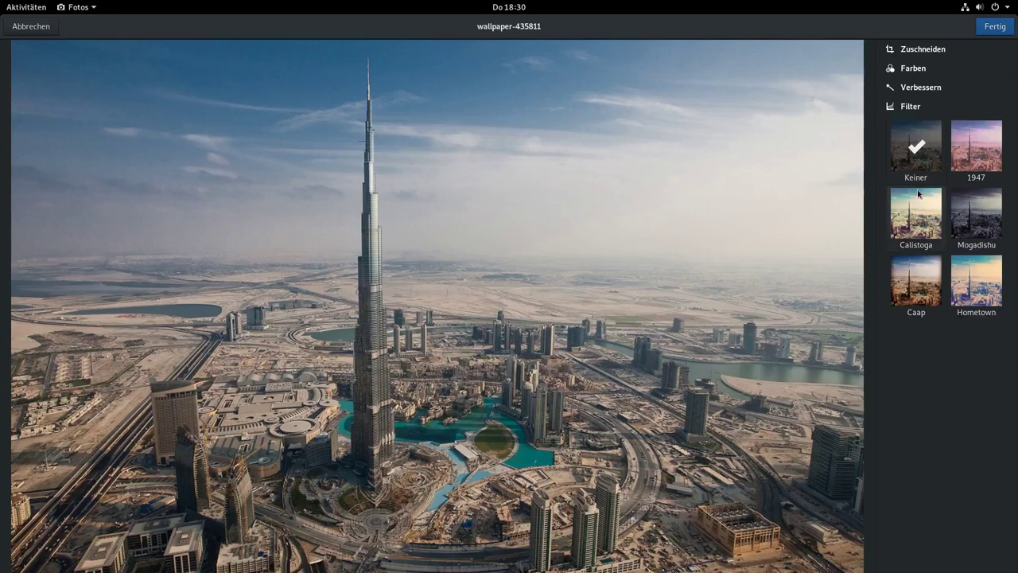
Step: Try the Mogadishu and Hometown filters on the photo, restore Keiner, and cancel the editing
click(985, 216)
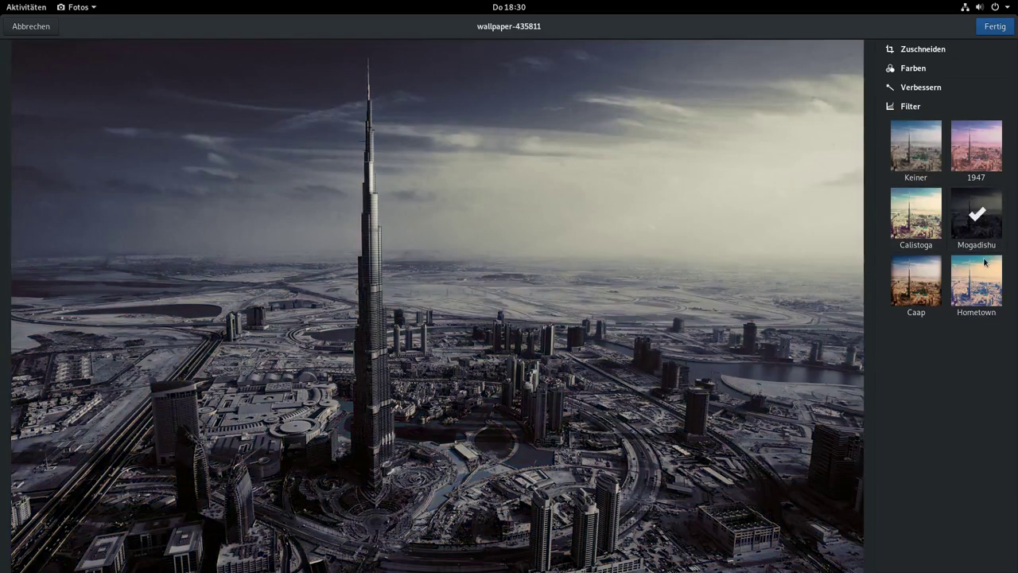
click(985, 262)
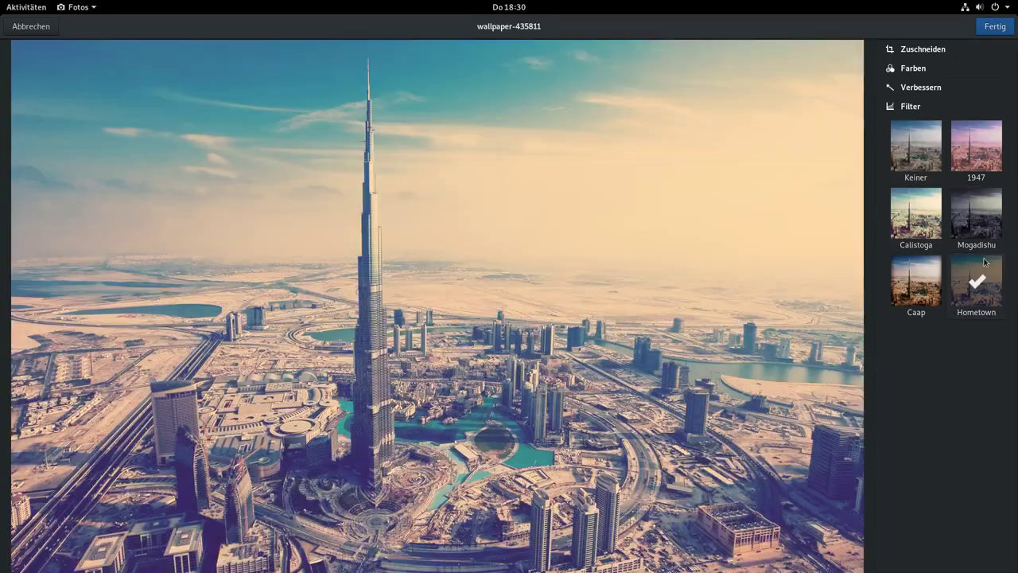
click(917, 171)
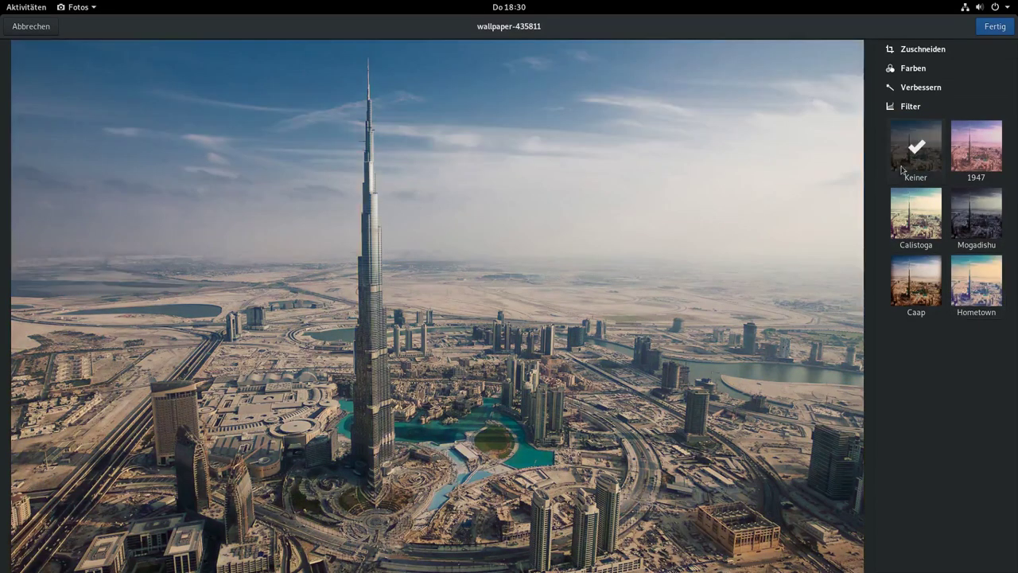
click(24, 27)
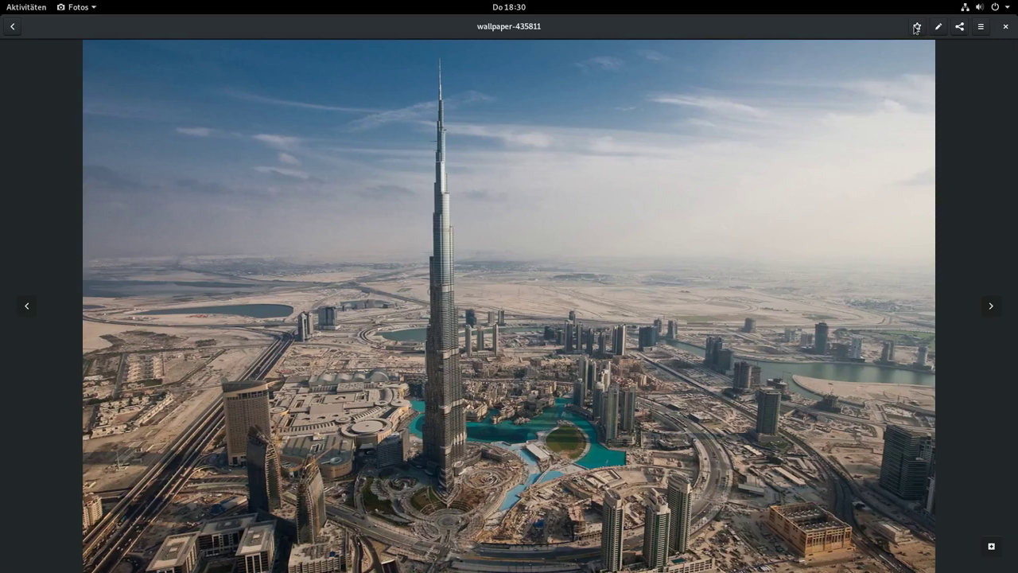
Step: Leave the single-photo view, check the Alben overview, and return to the Fotos overview
key(Escape)
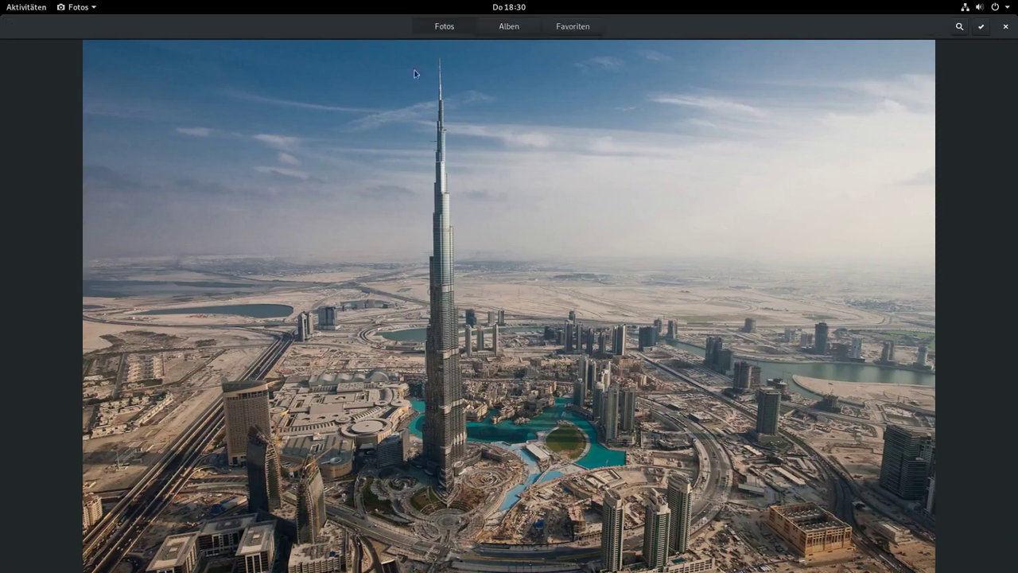
click(505, 29)
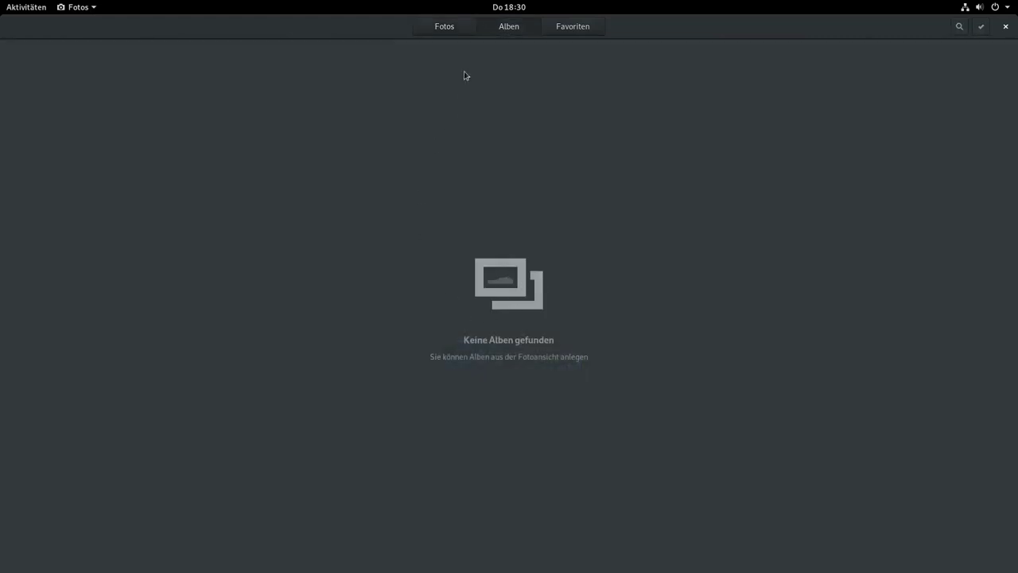
click(453, 24)
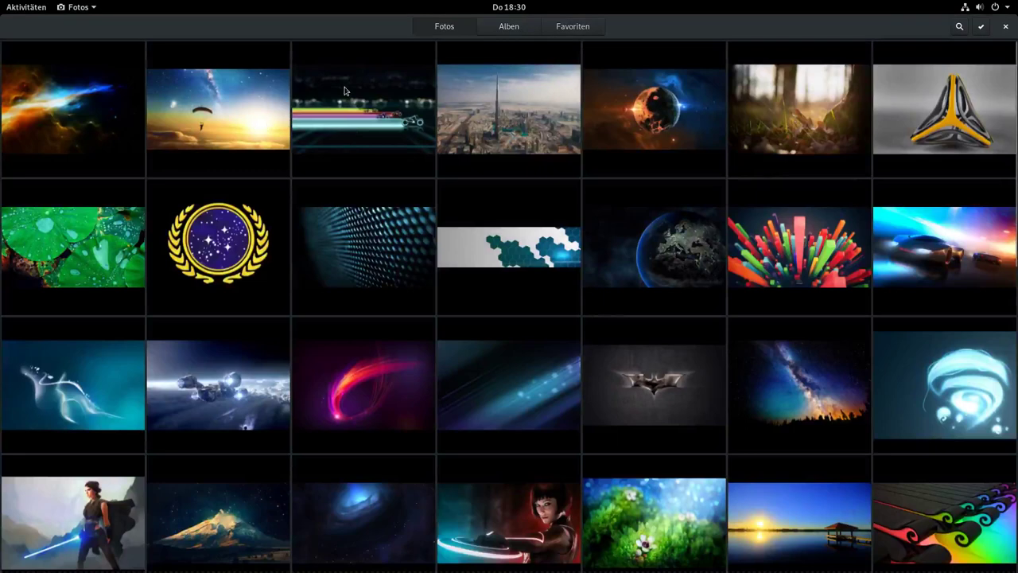
Step: Select the light-trail and orange planet photos and open the Organisieren dialog for adding them to an album
right_click(345, 90)
click(511, 133)
click(580, 130)
click(651, 116)
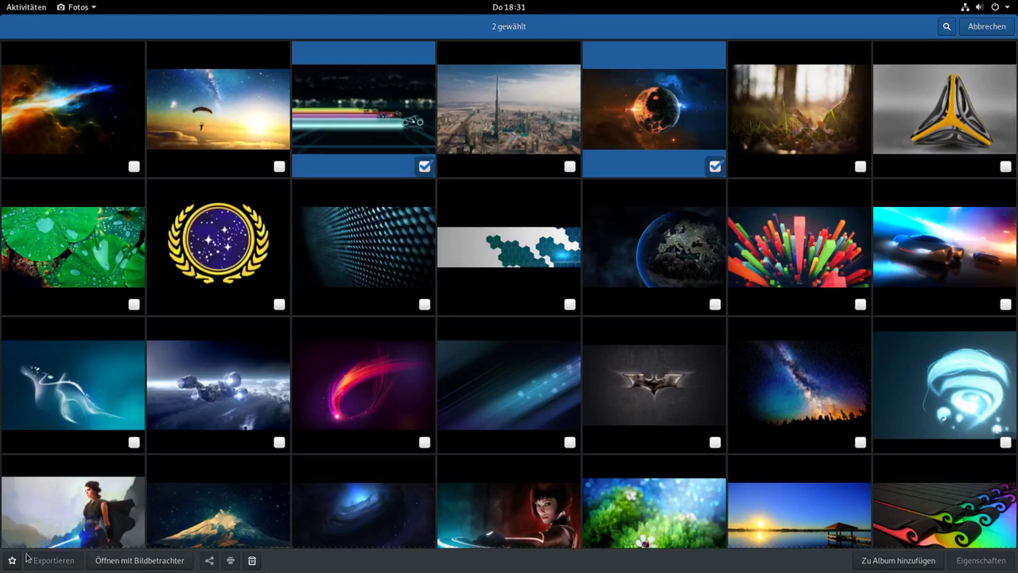
click(899, 560)
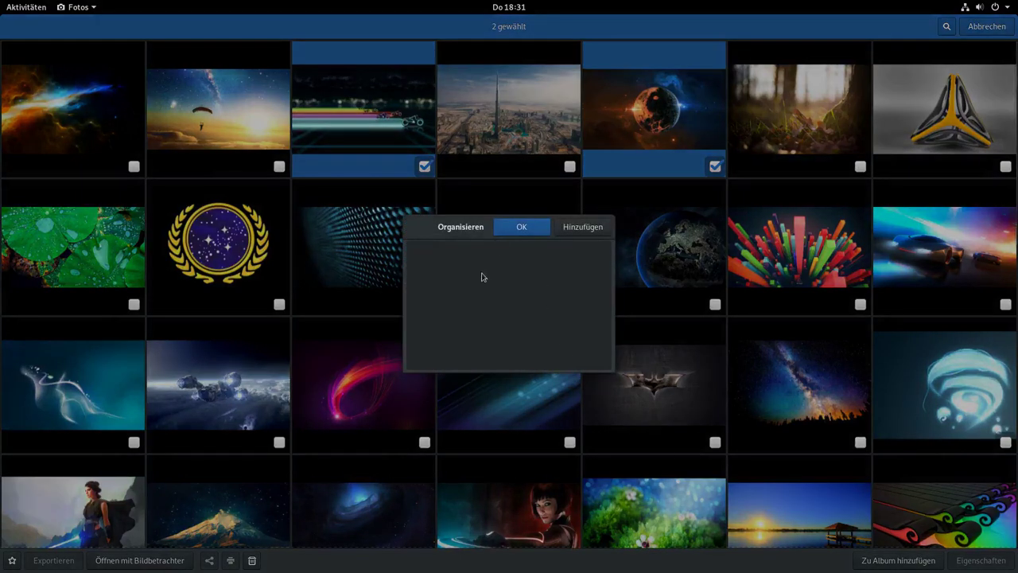